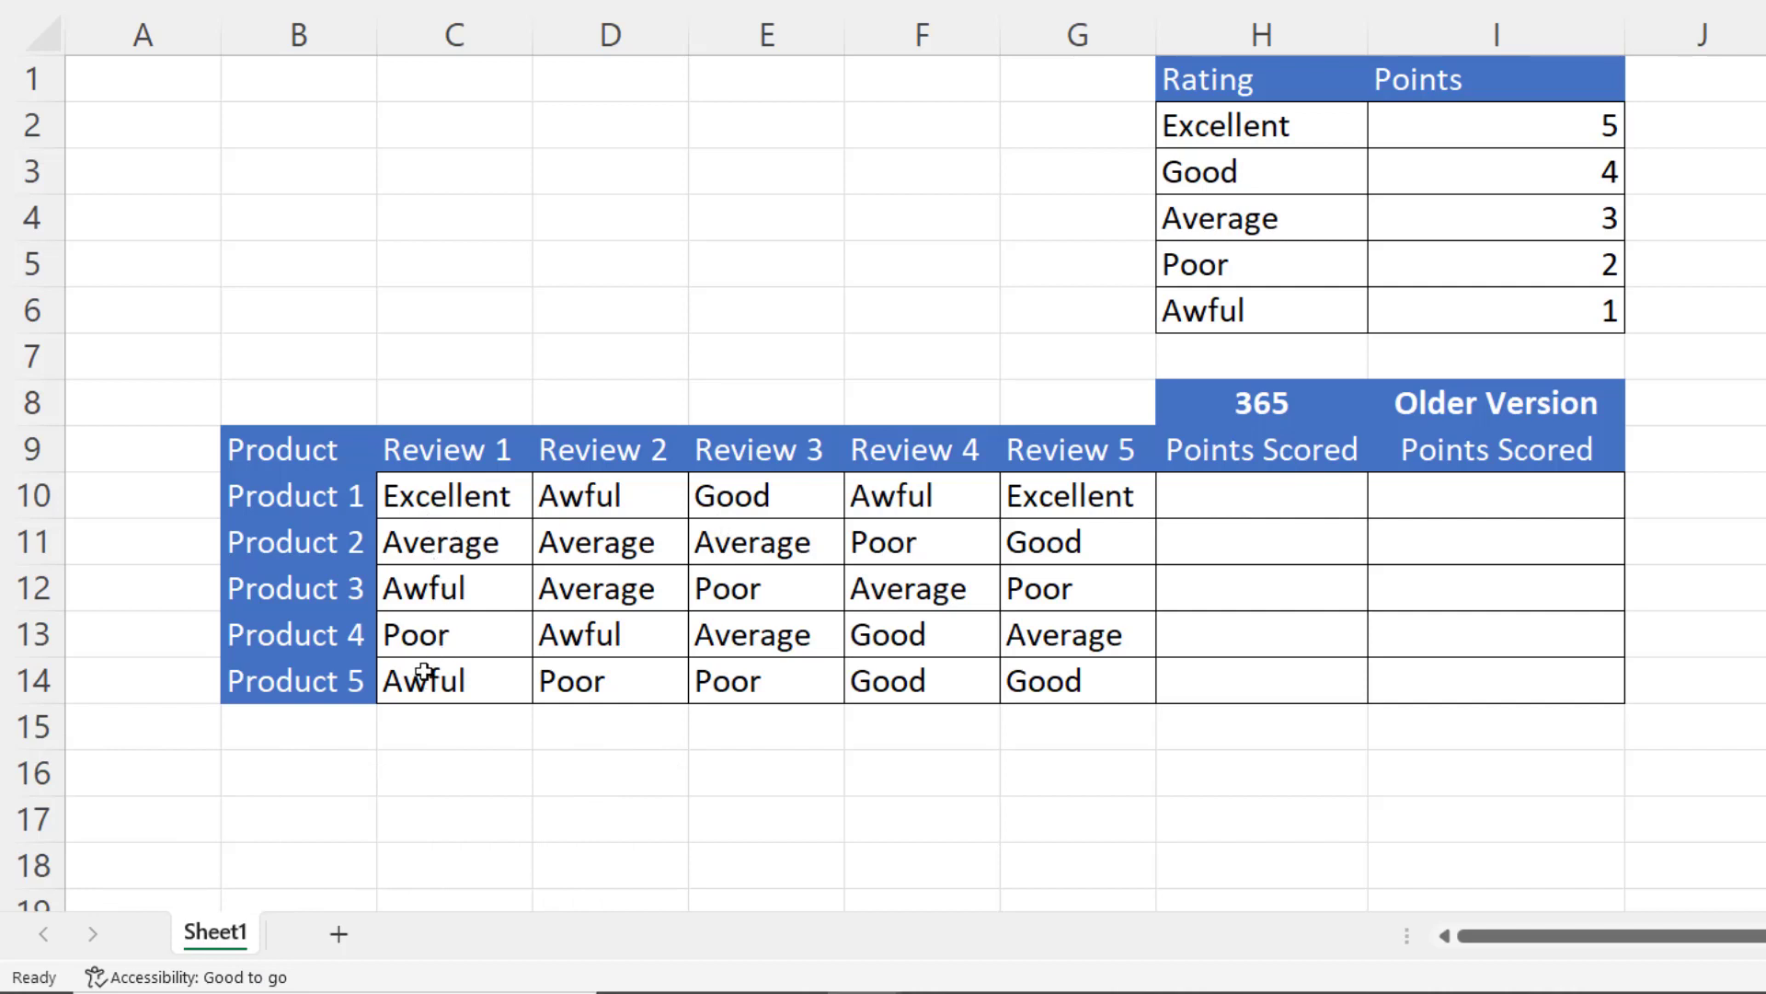
# Enter =MATCH(C10,H2:H6,0) in H10 to find Excellent's position in the Rating list.
pyautogui.click(1281, 503)
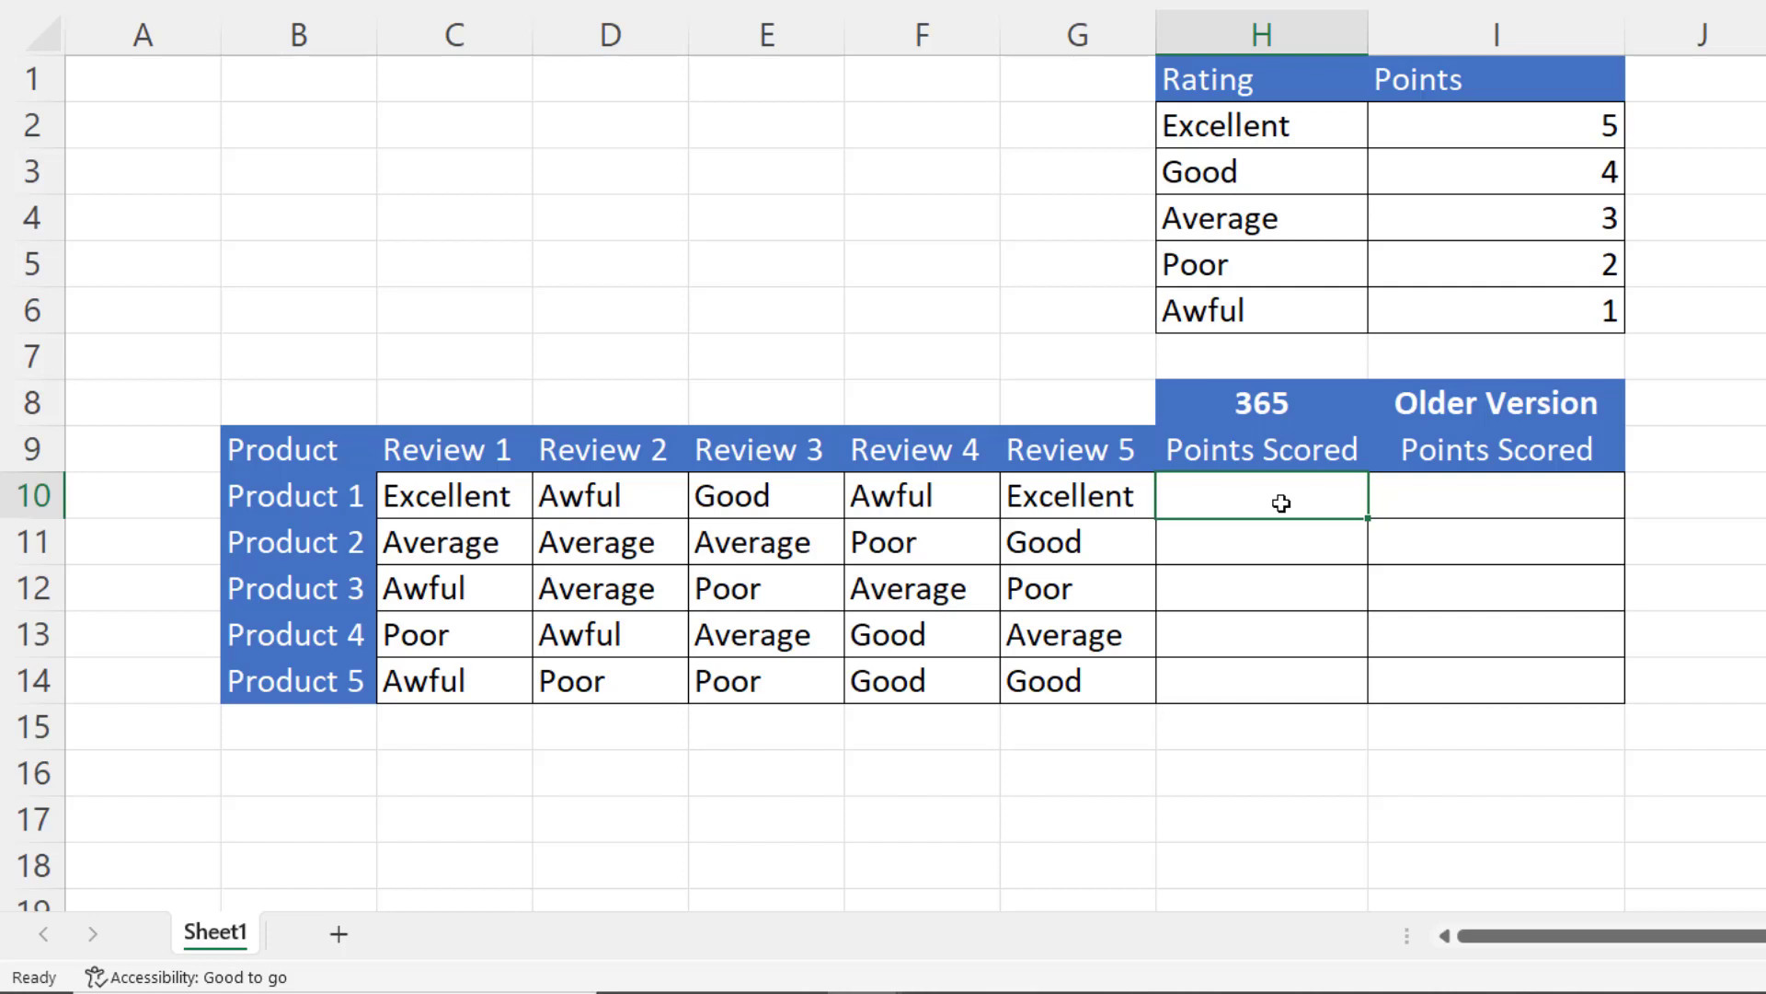
pyautogui.write('=ma')
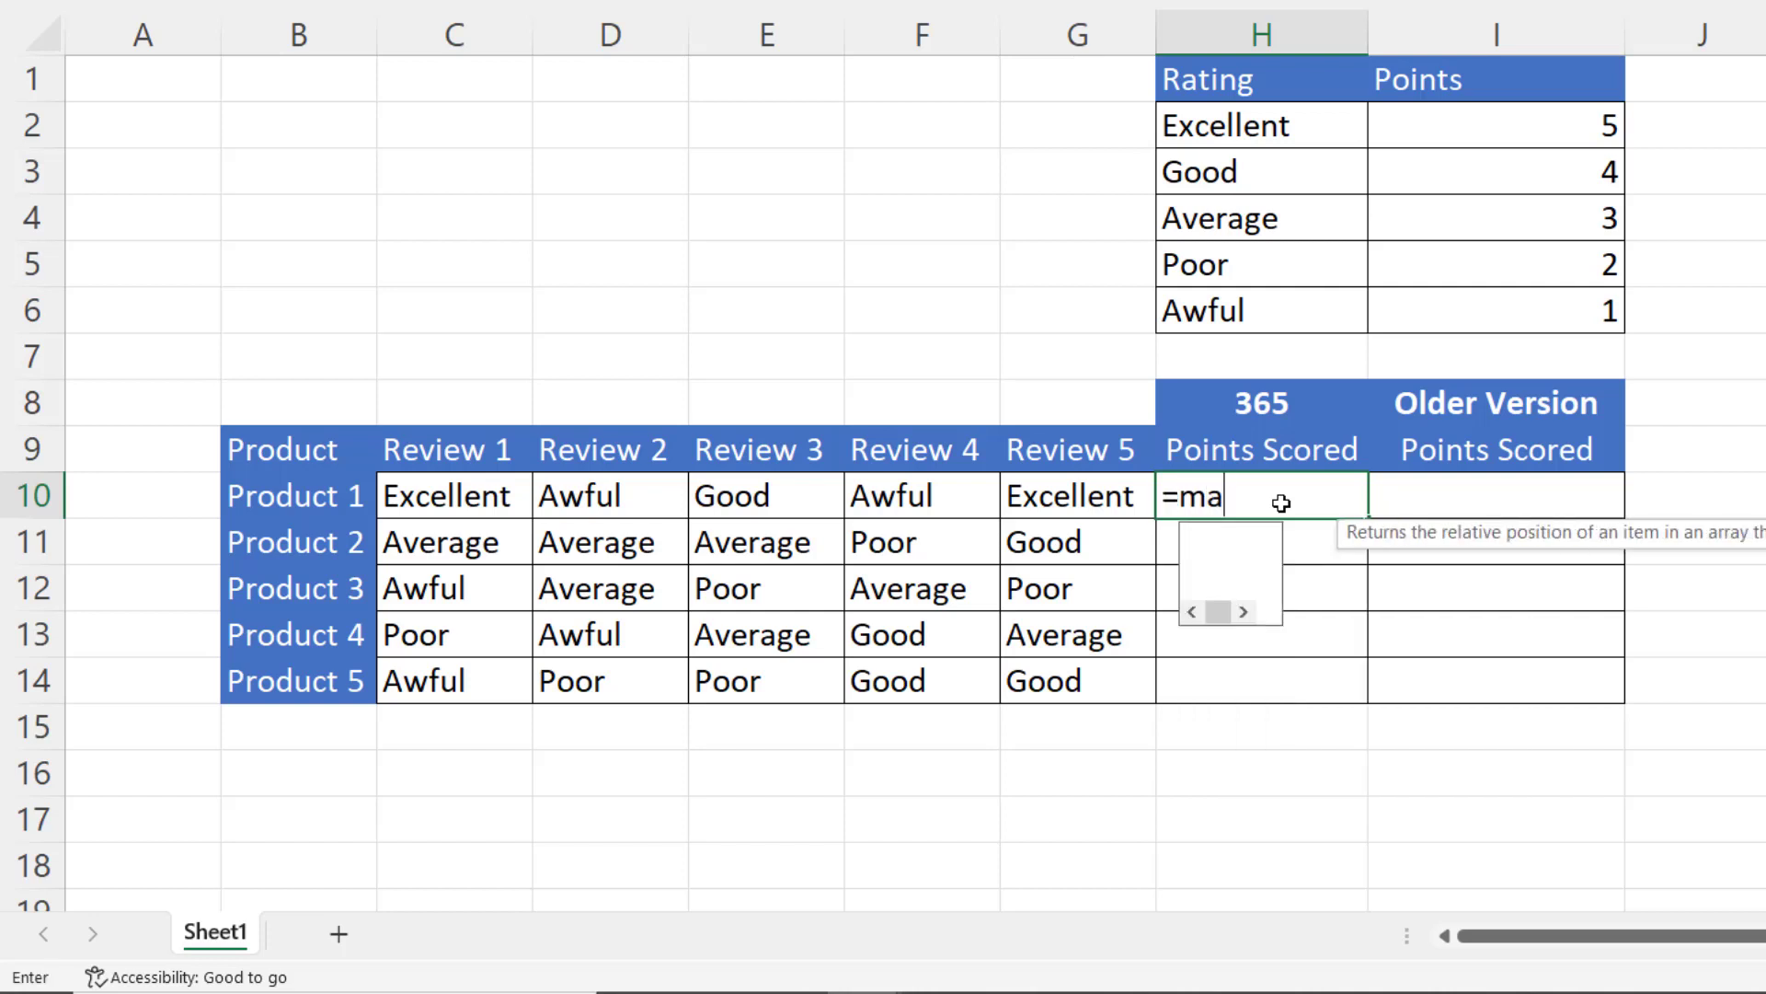
pyautogui.write('tch(')
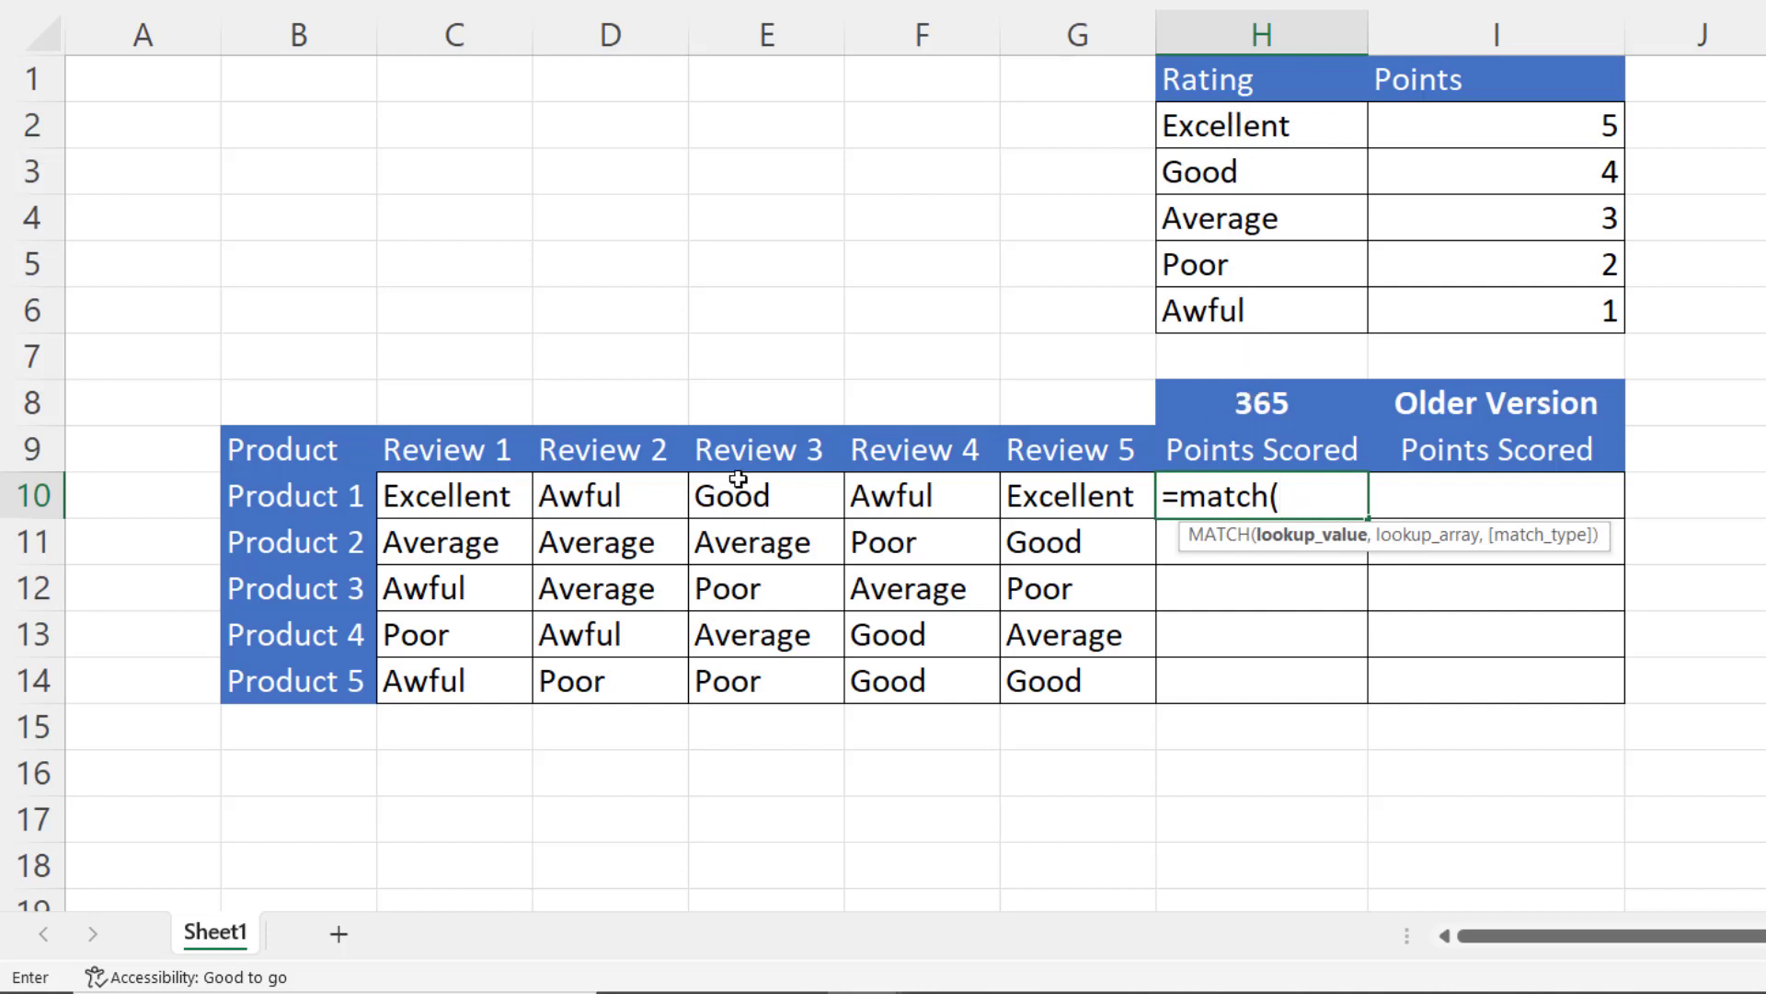
pyautogui.click(448, 501)
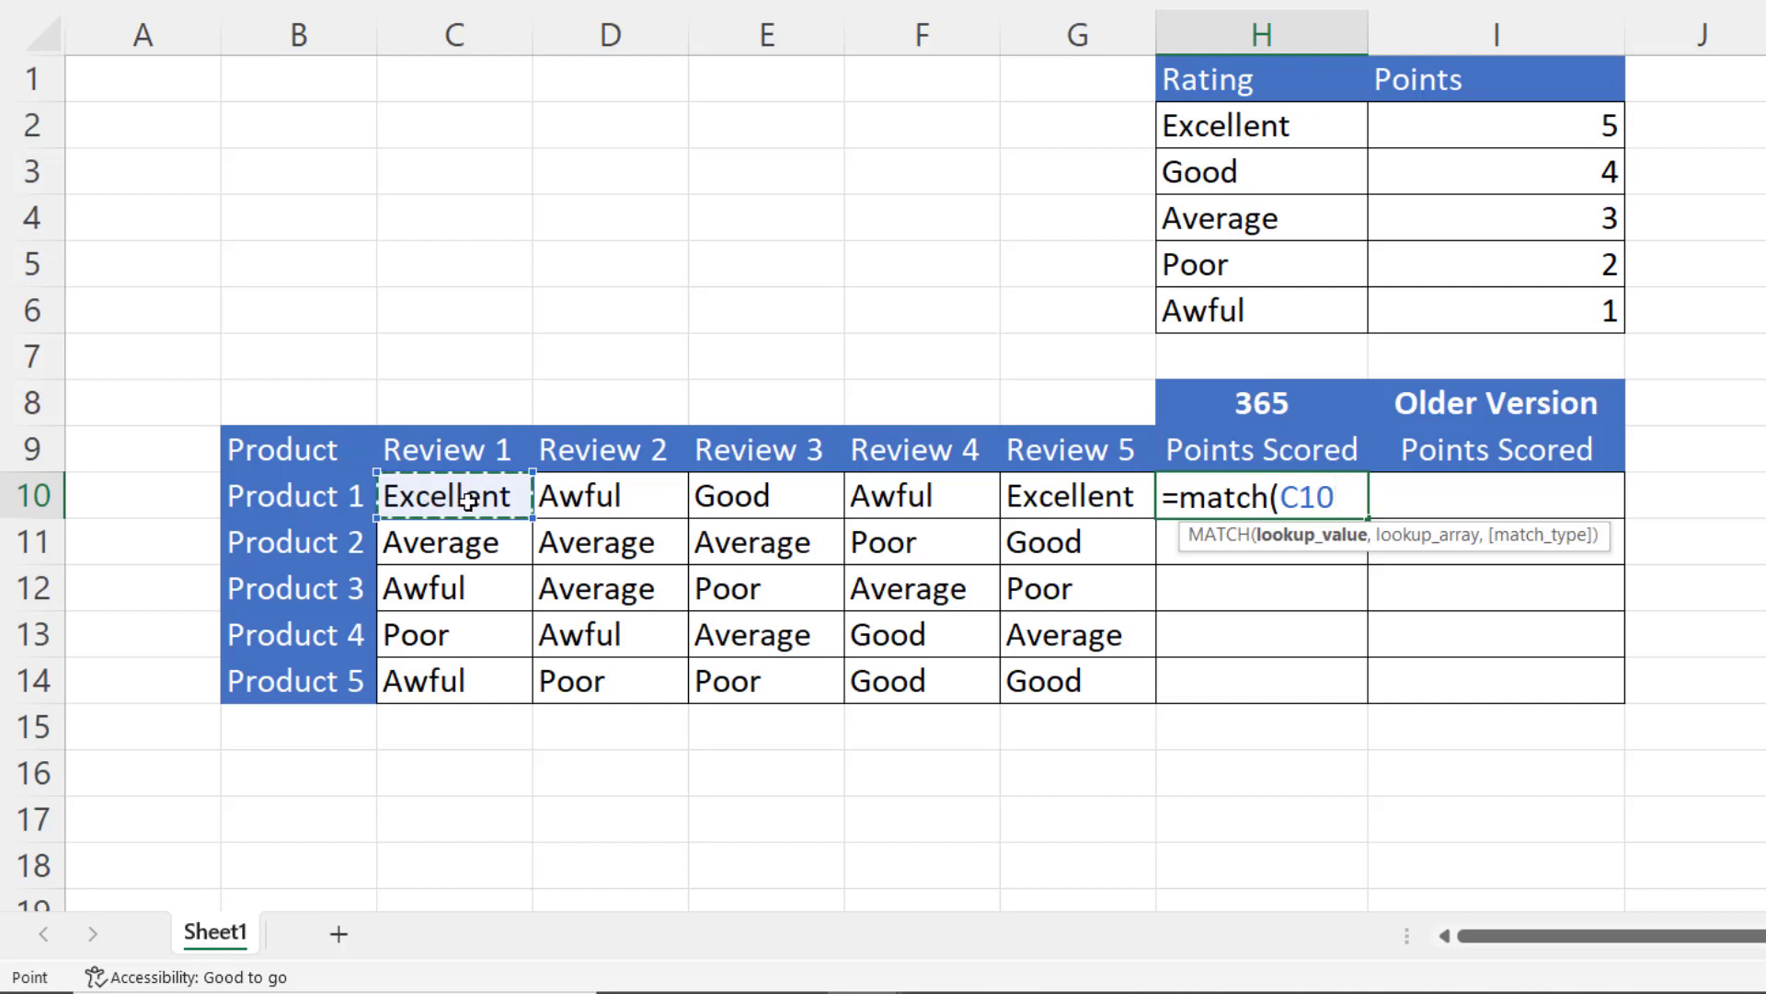
pyautogui.write(',')
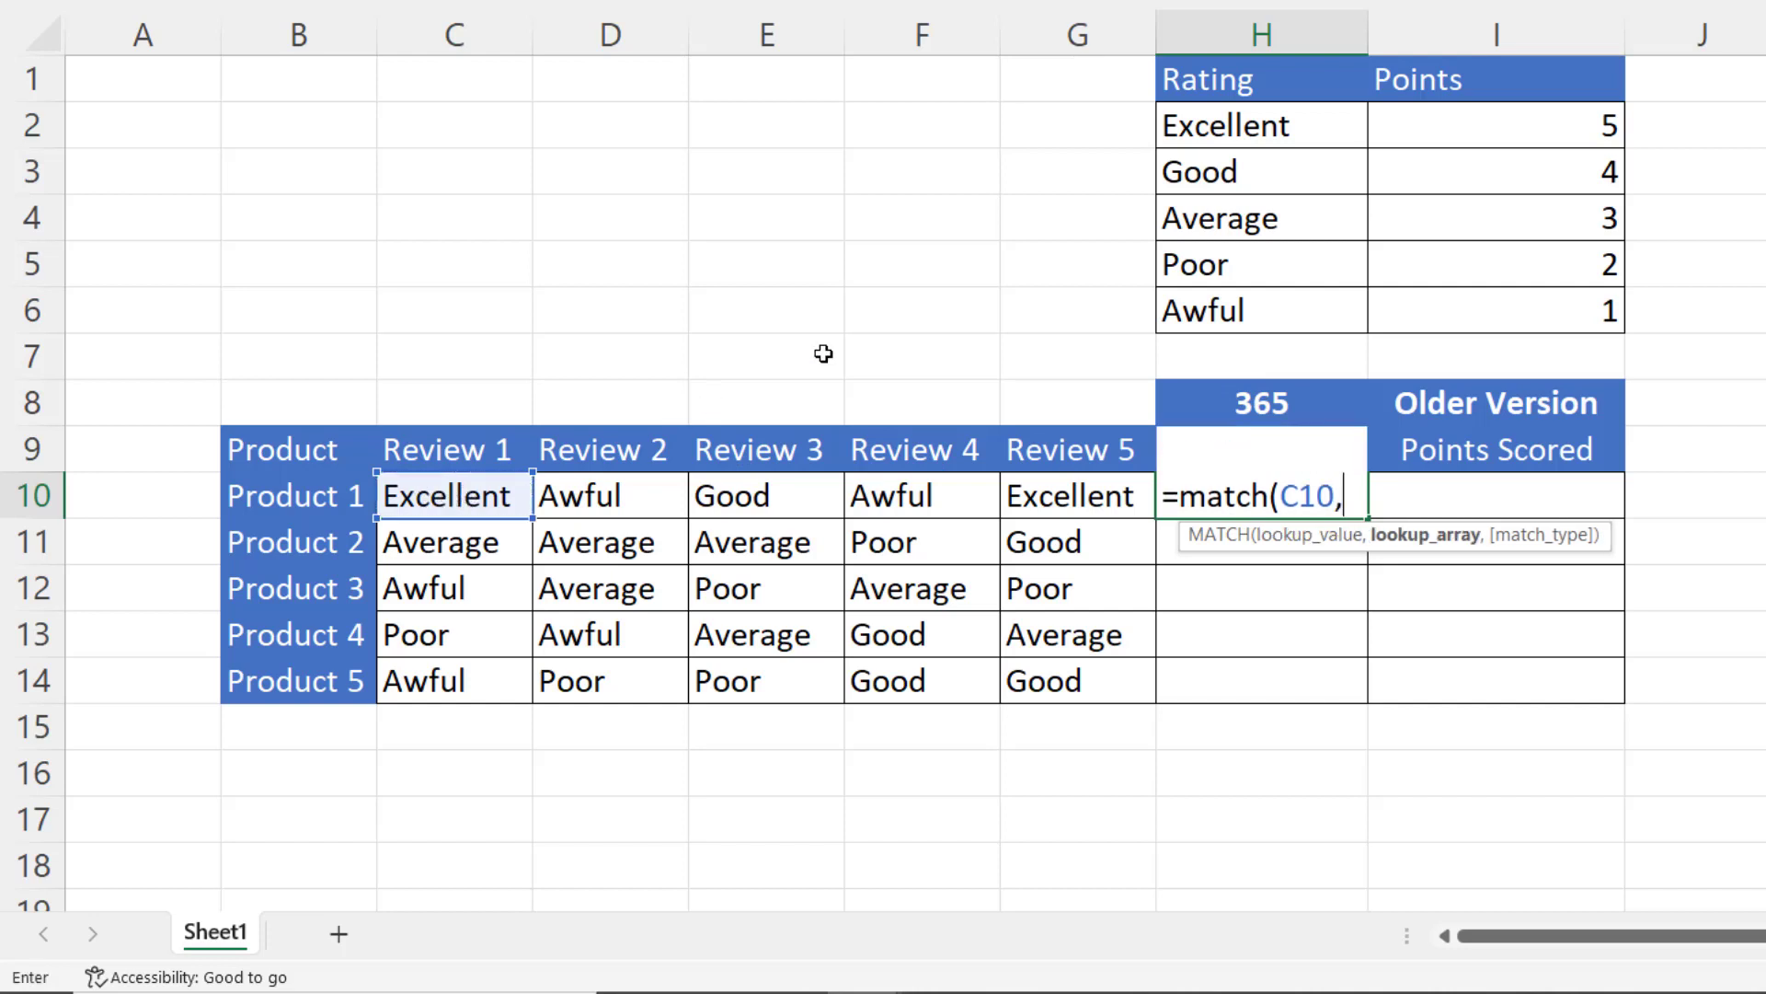
pyautogui.moveTo(1275, 126); pyautogui.dragTo(1226, 309)
pyautogui.write(',')
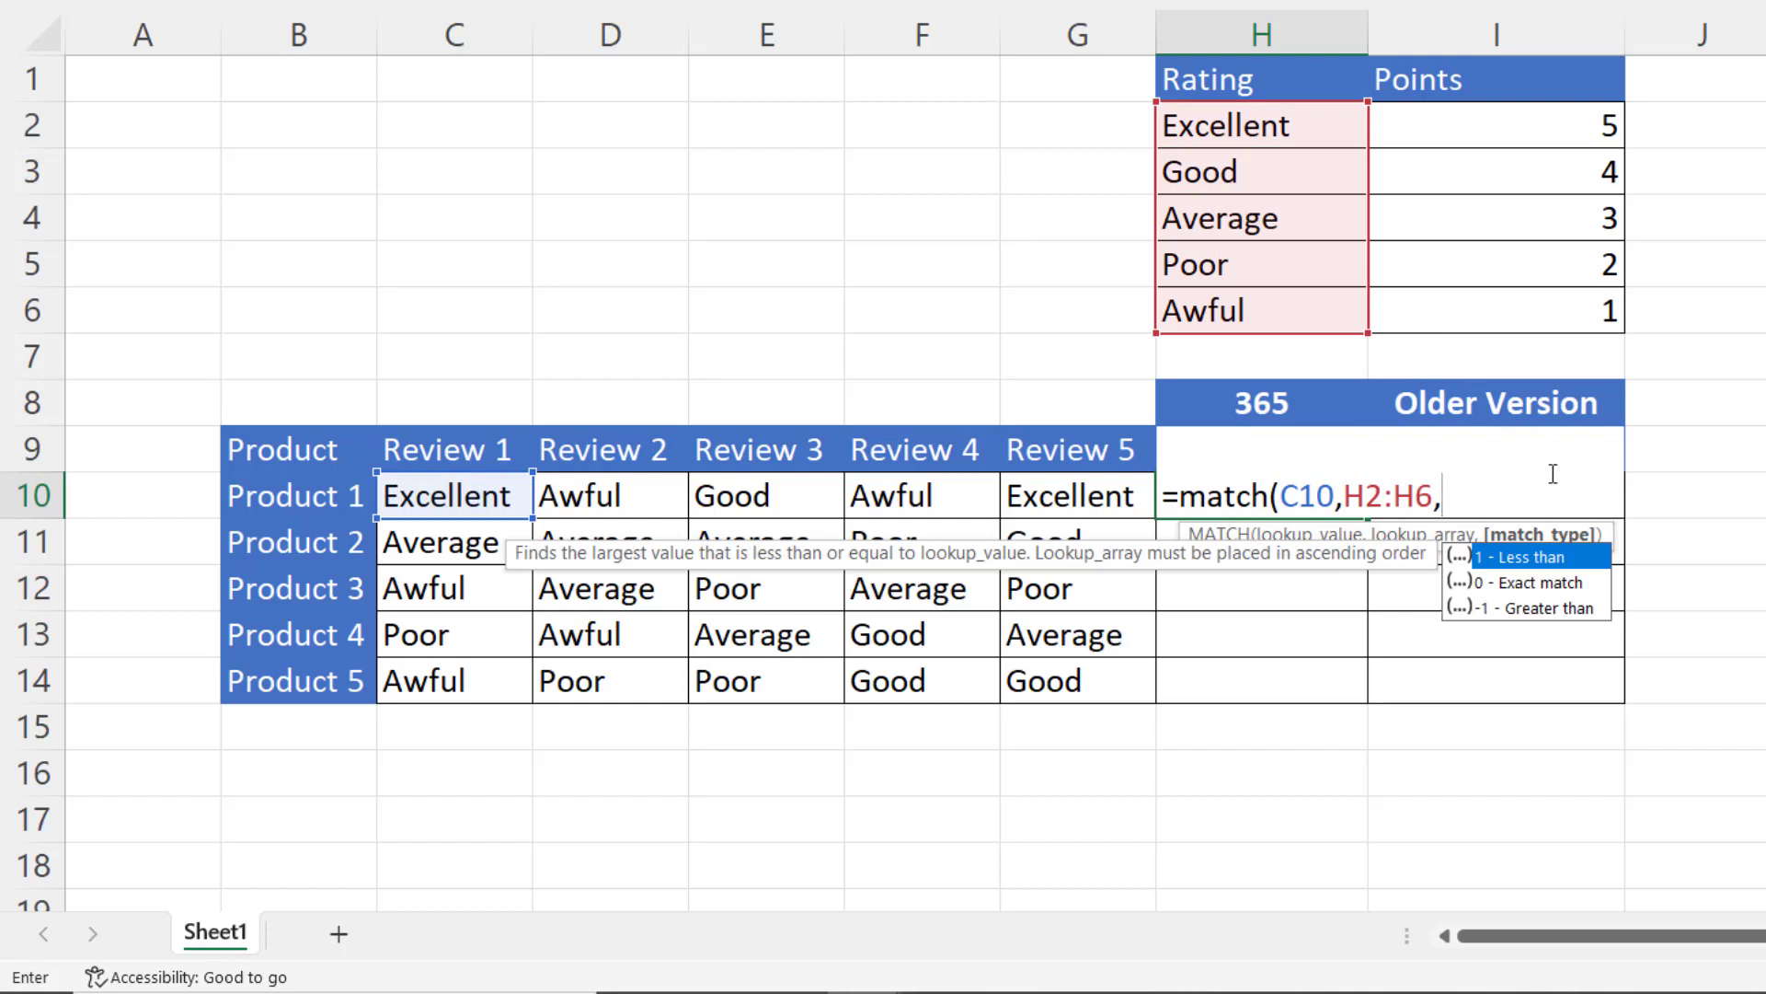
pyautogui.doubleClick(1538, 590)
pyautogui.write(')')
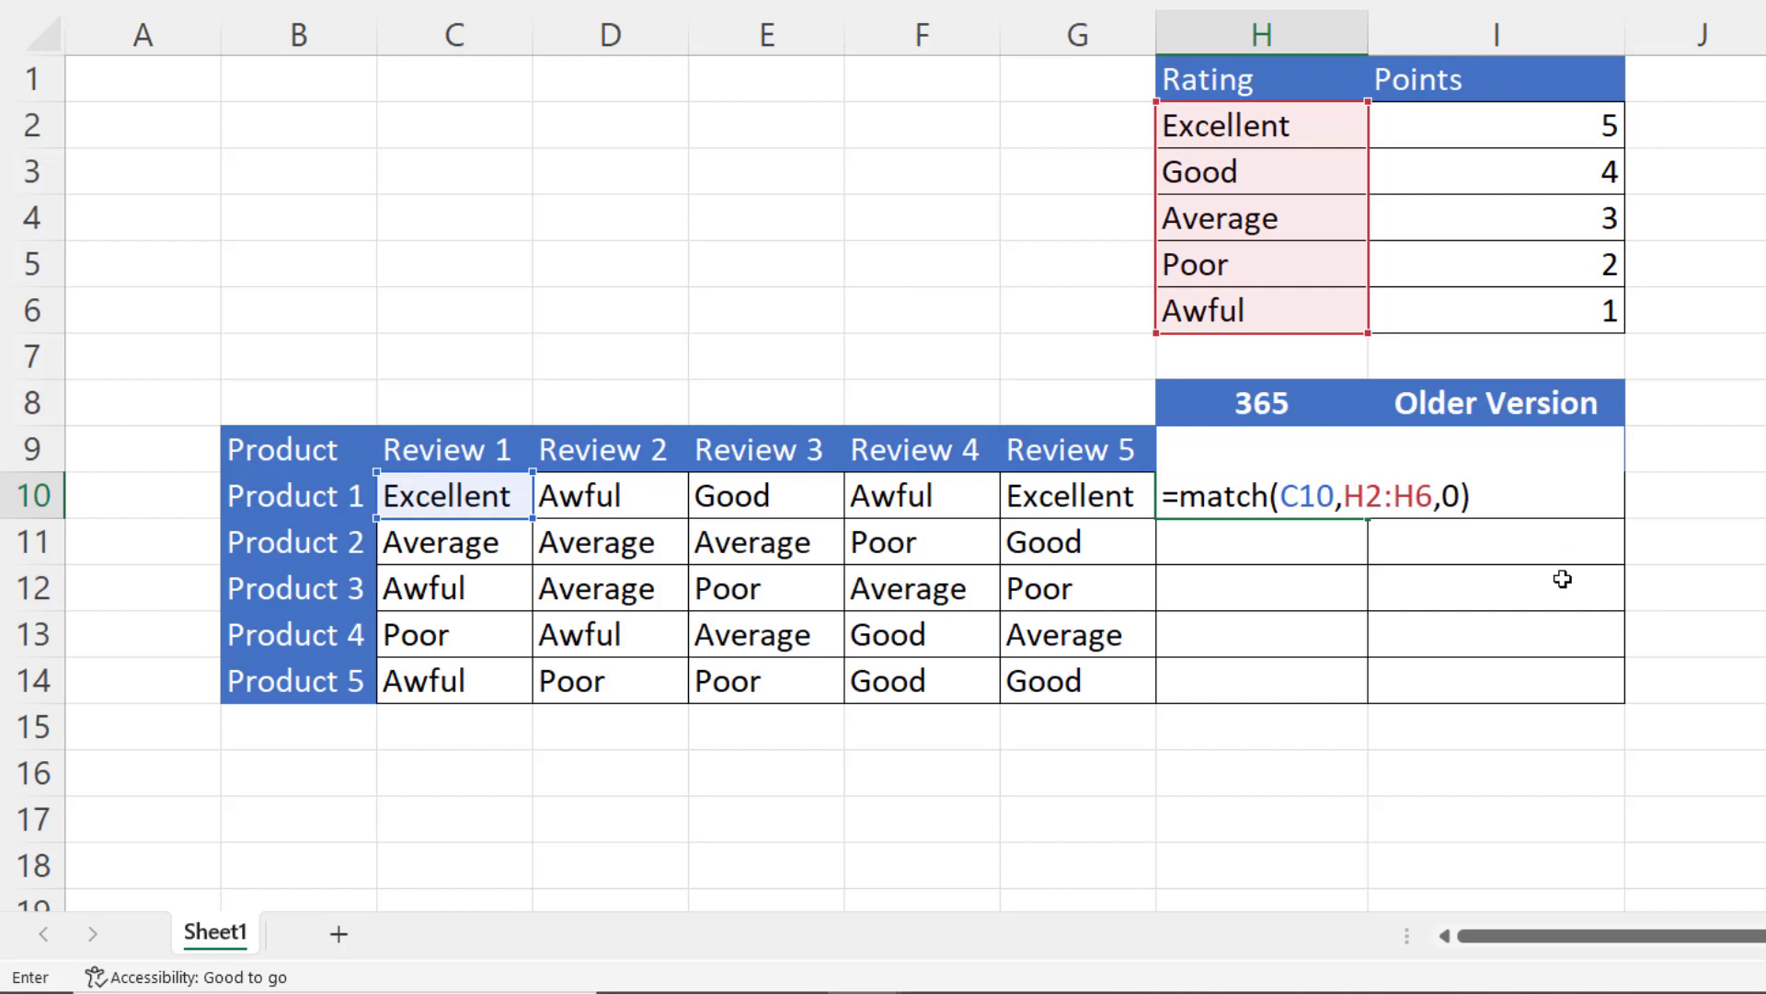
pyautogui.press('Return')
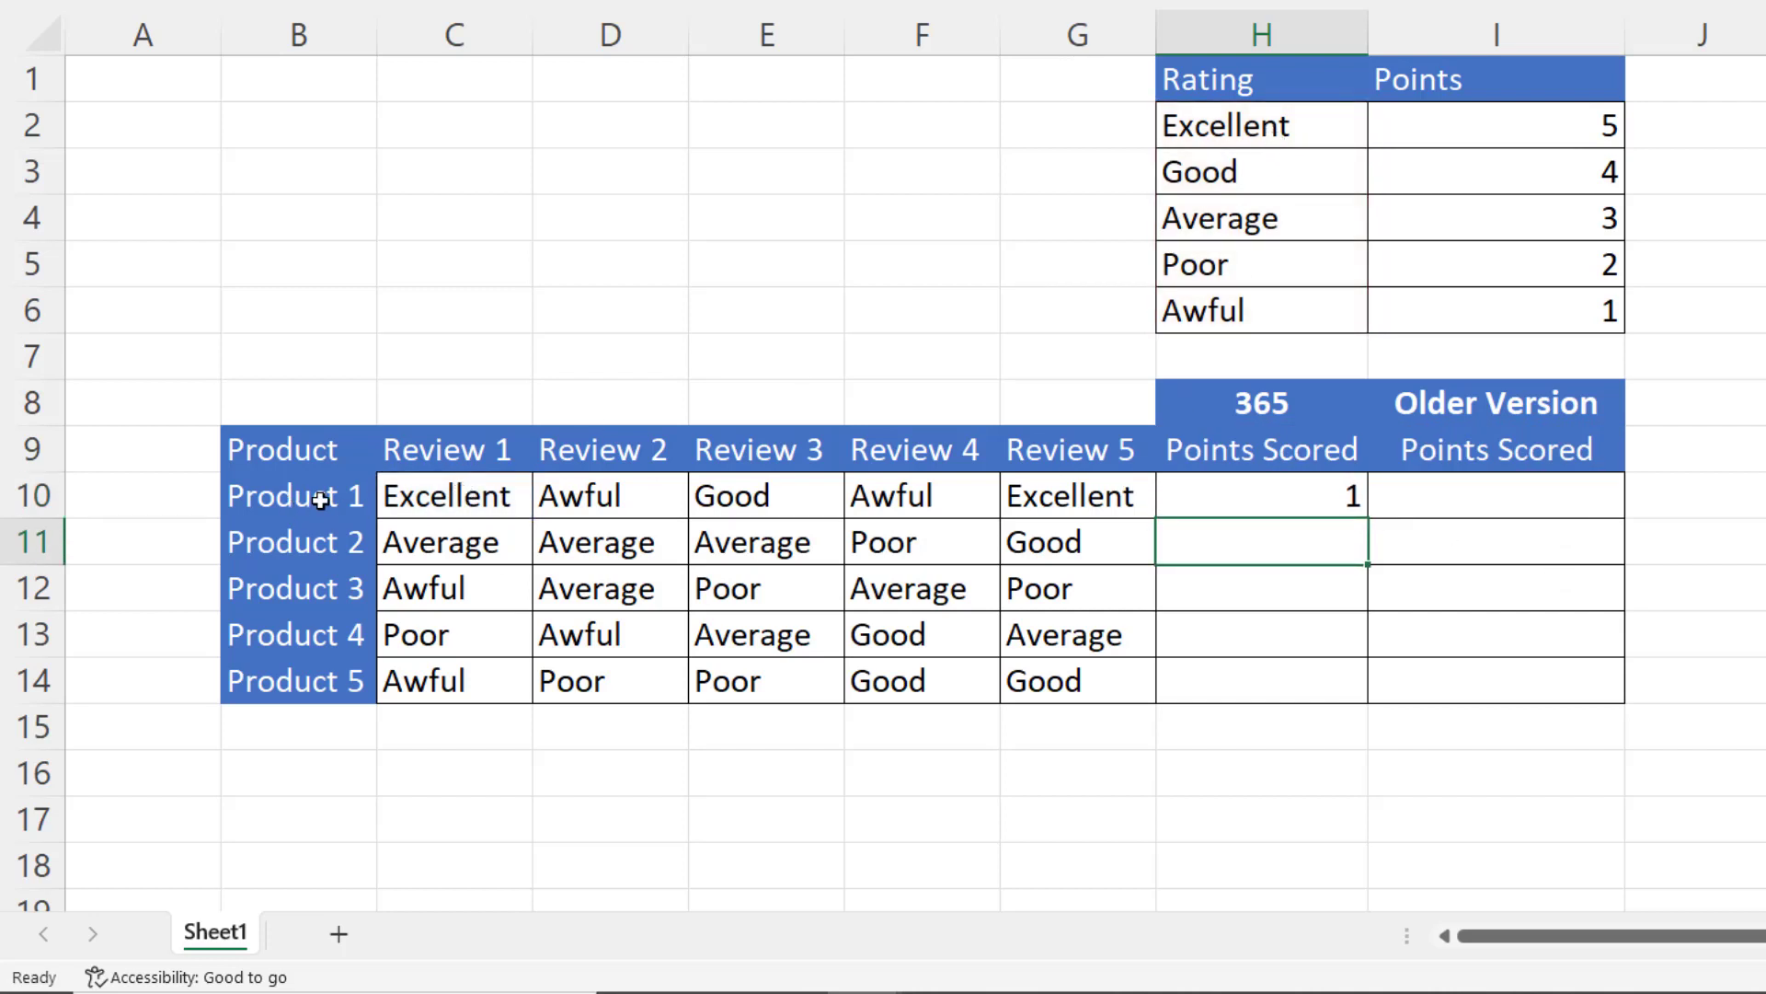
# Test the match by changing C10 to Good, then undo back to Excellent.
pyautogui.click(403, 509)
pyautogui.write('Good')
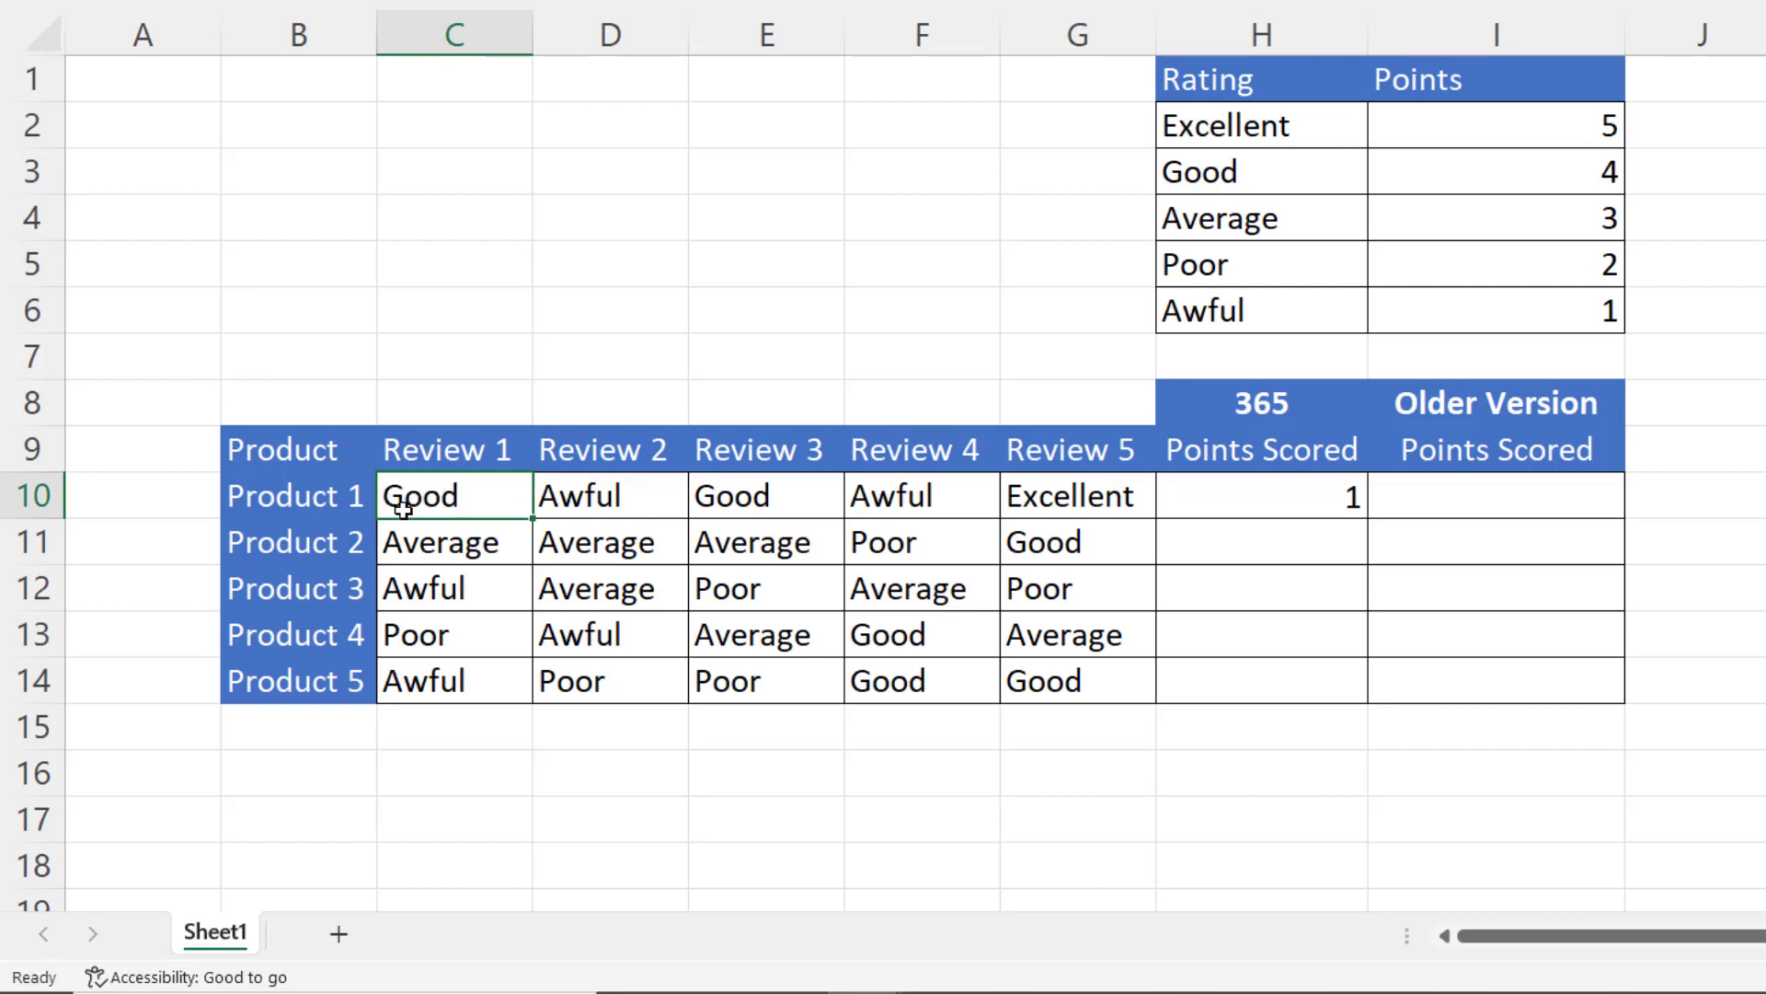
pyautogui.press('Return')
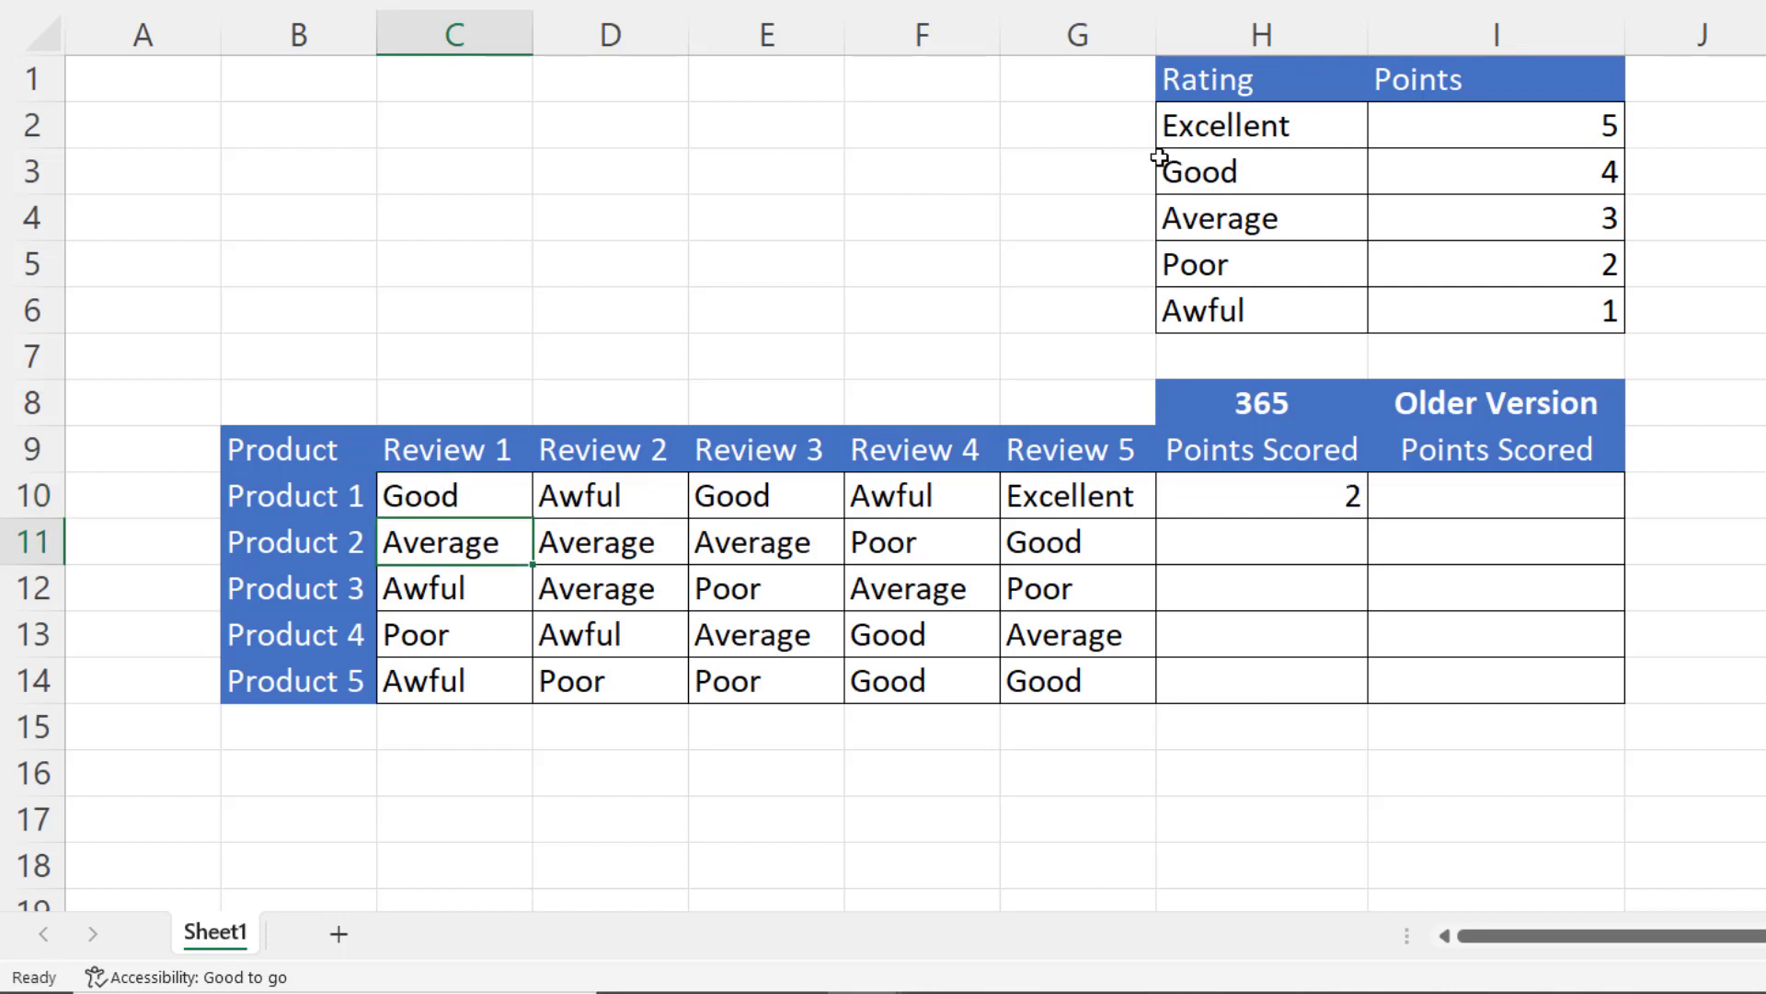
pyautogui.hotkey('ctrl', 'z')
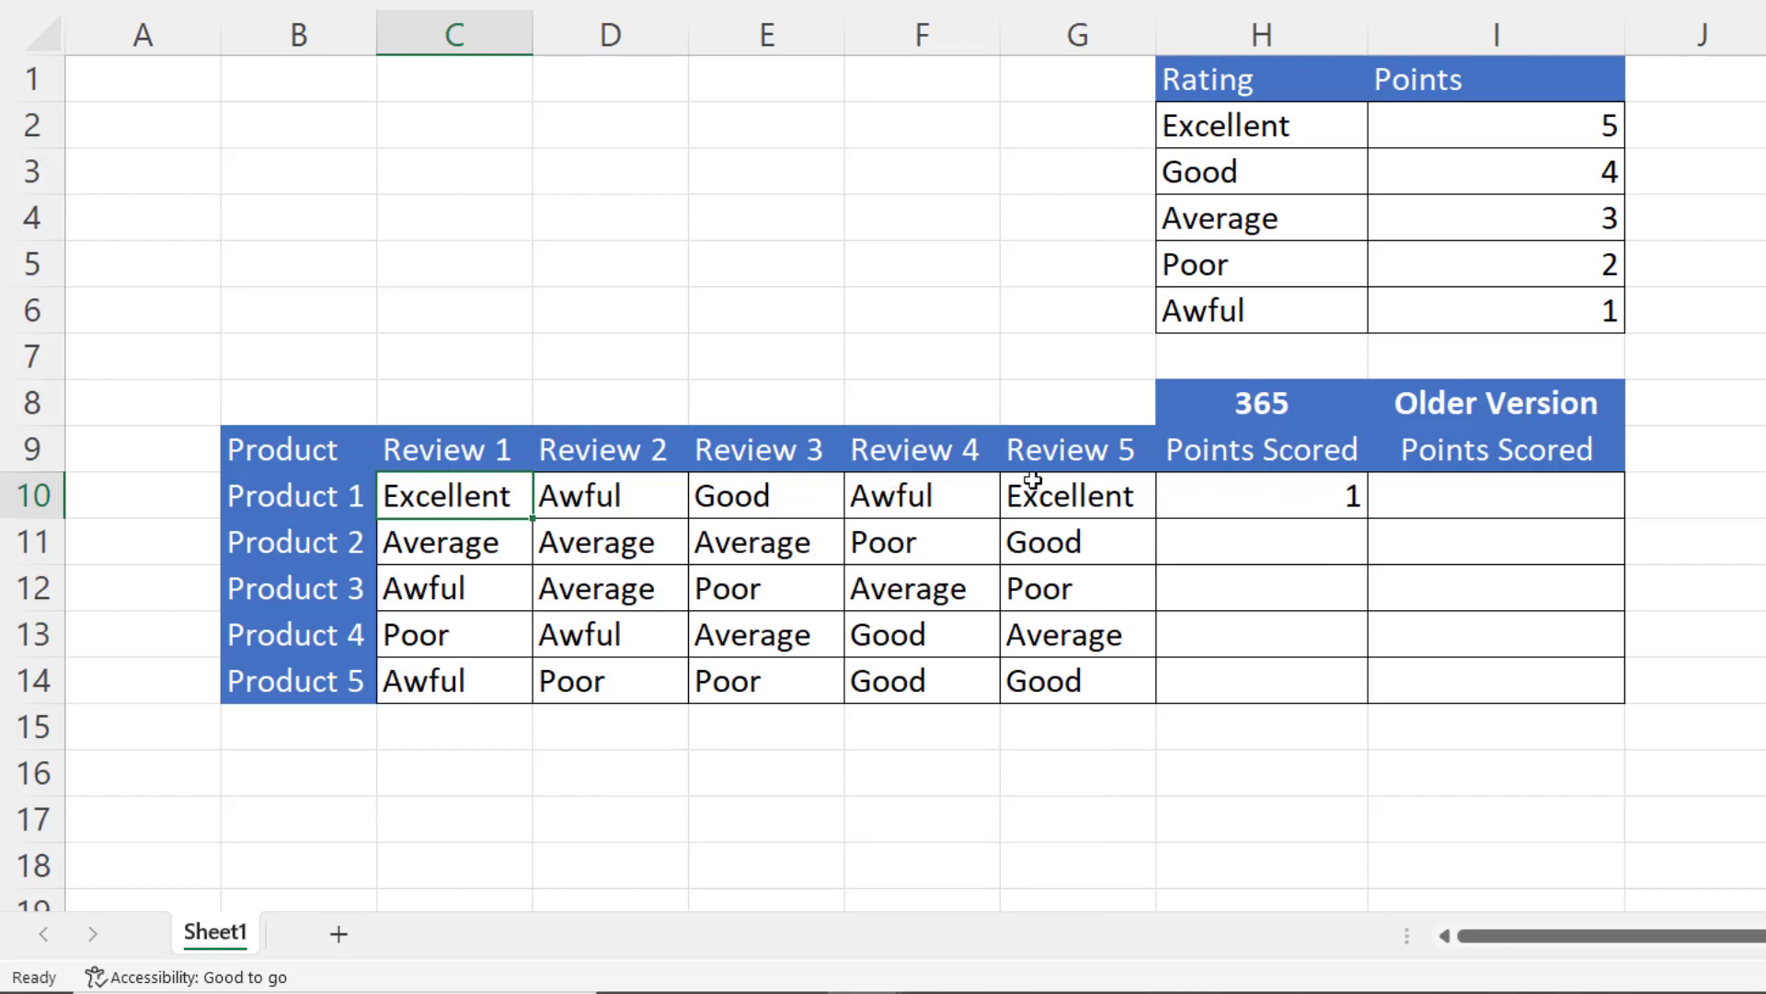
# Replace C10 with C10:G10 in H10's MATCH so positions 1, 5, 2, 5, 1 spill across.
pyautogui.doubleClick(1297, 488)
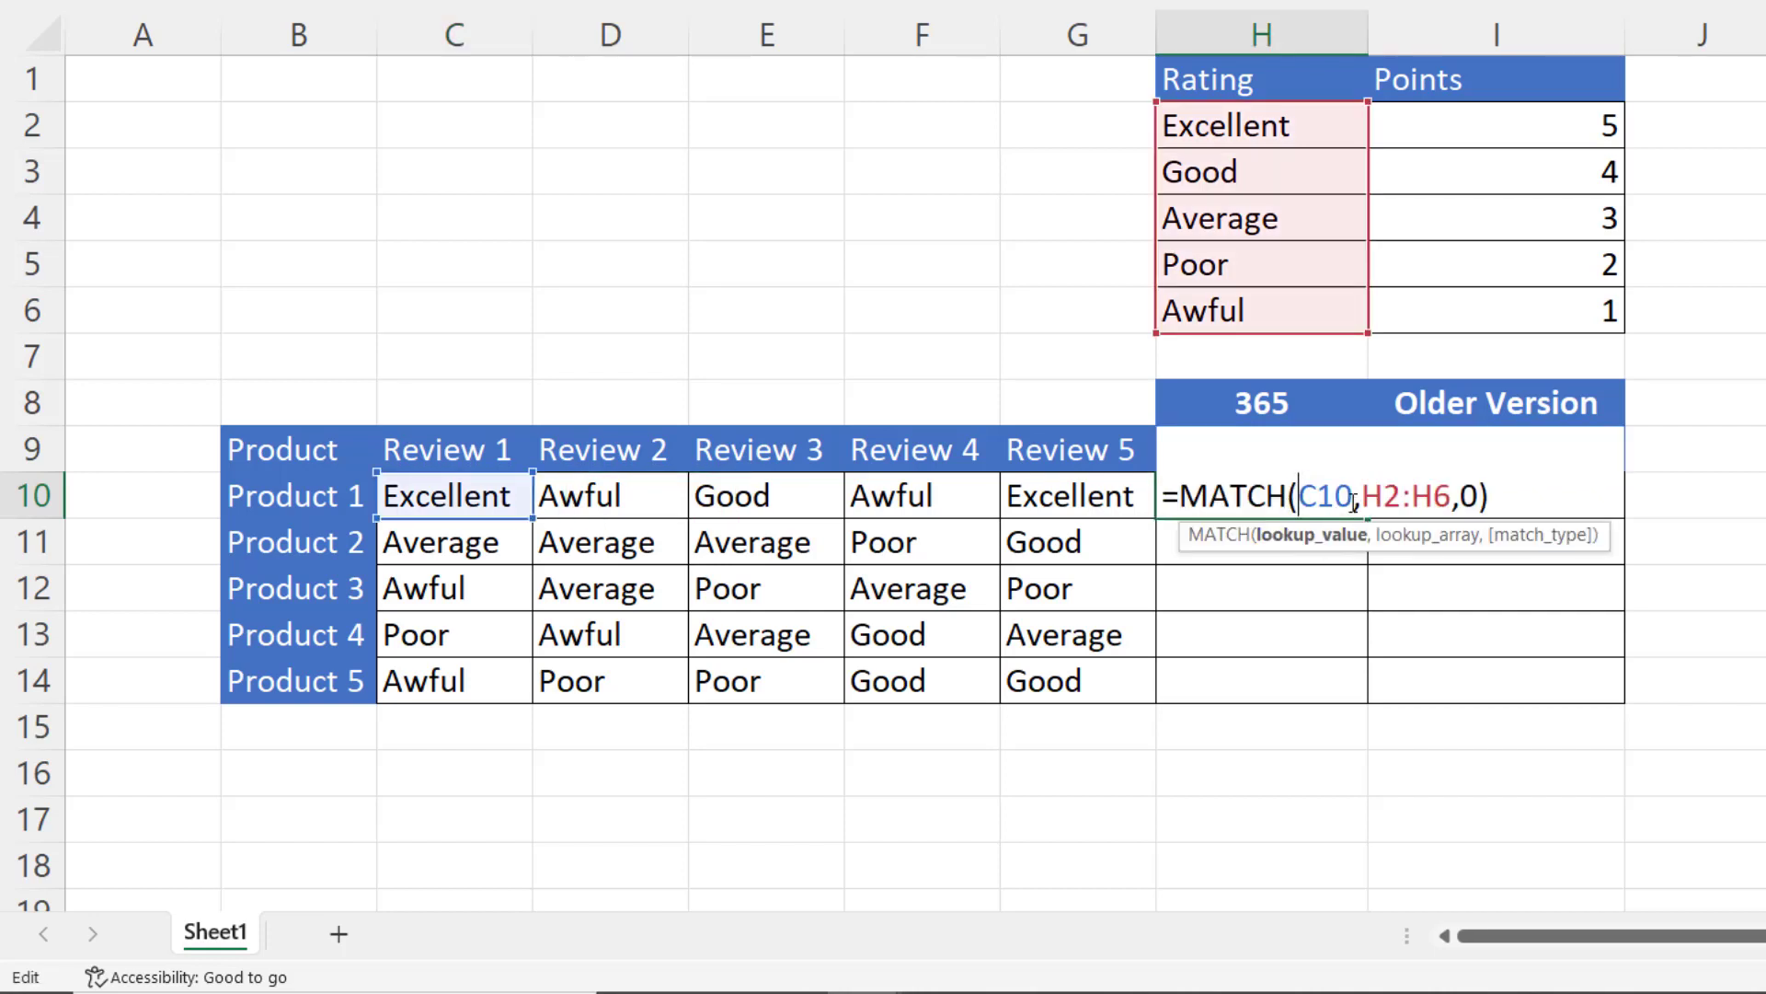
pyautogui.moveTo(1354, 495); pyautogui.dragTo(1299, 495)
pyautogui.moveTo(469, 515); pyautogui.dragTo(1038, 501)
pyautogui.press('Return')
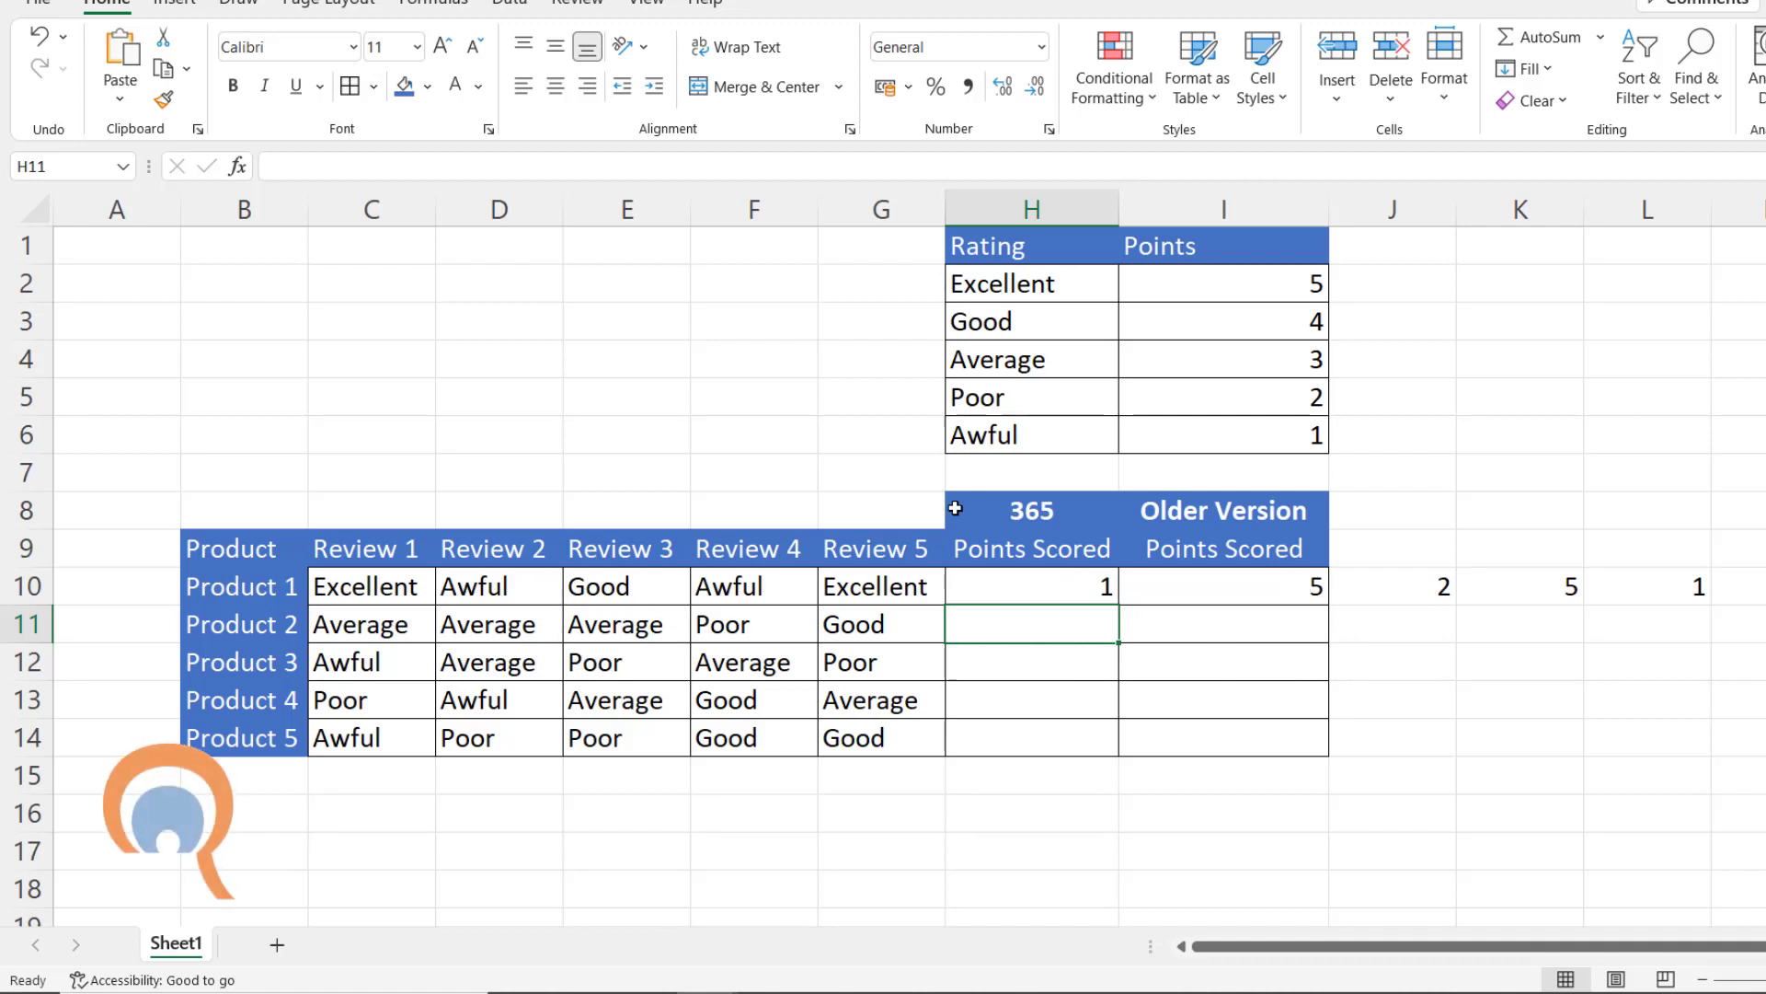
# Wrap H10's MATCH in INDEX(I2:I6, …) to return each review's point value.
pyautogui.click(1049, 576)
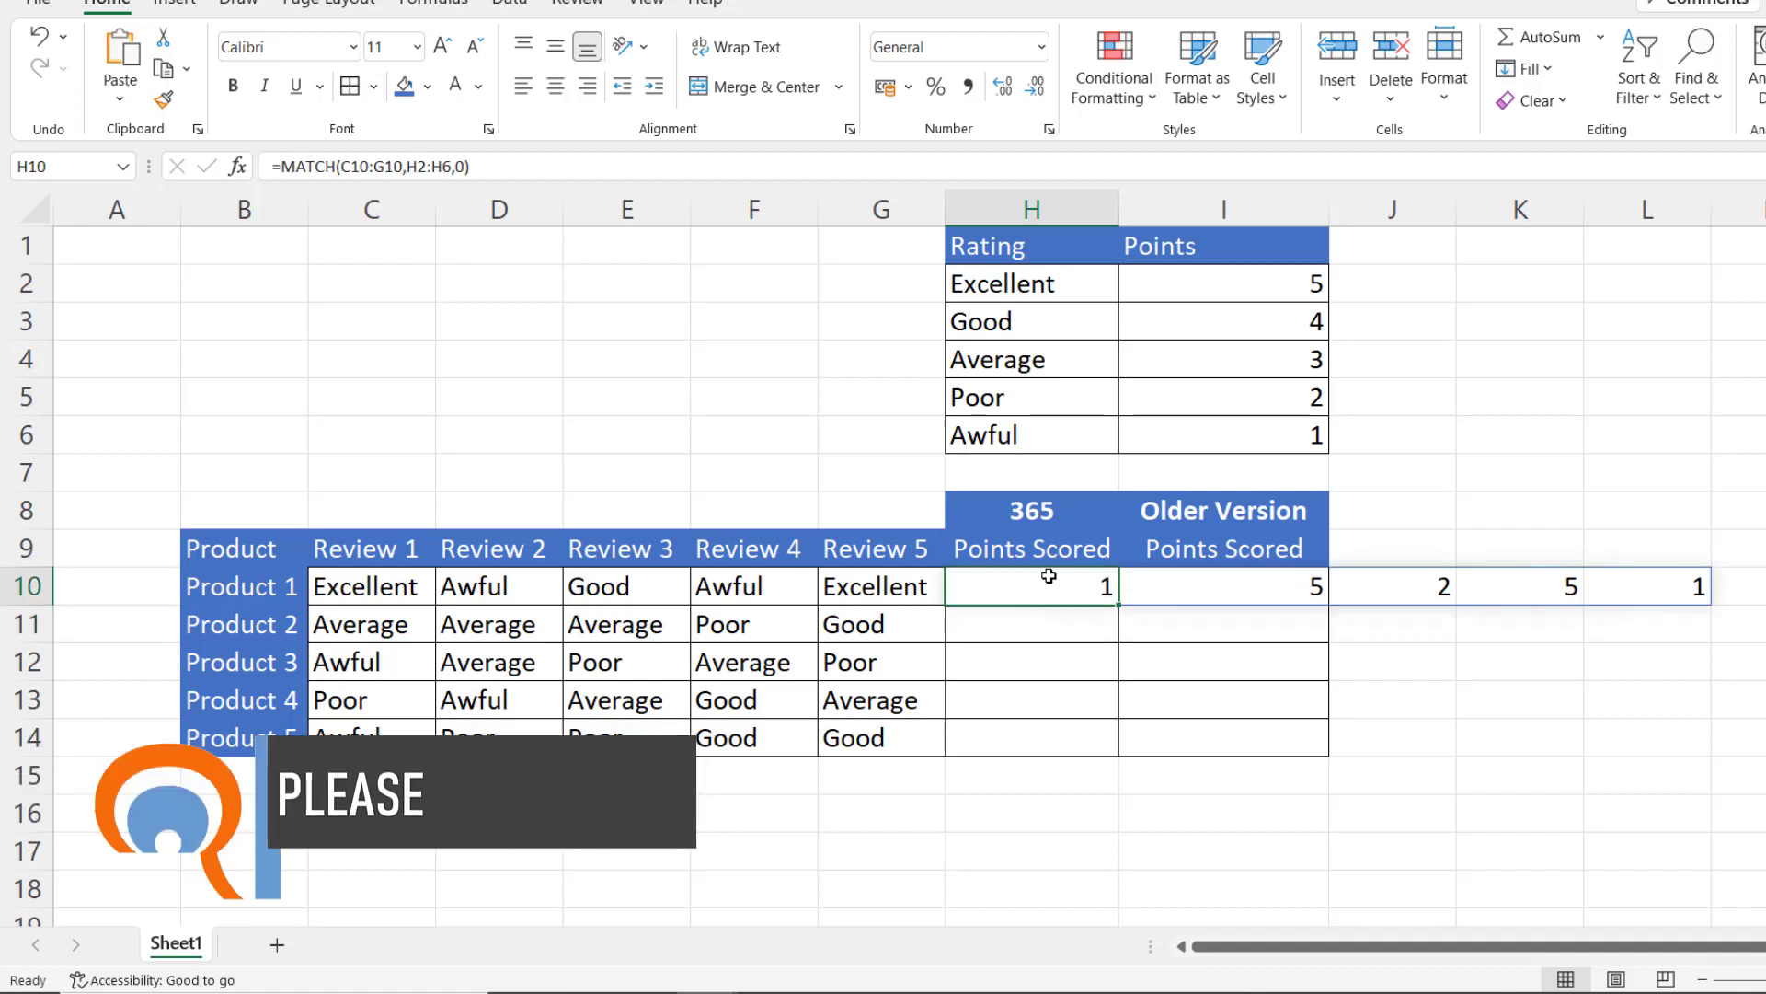
pyautogui.doubleClick(1048, 576)
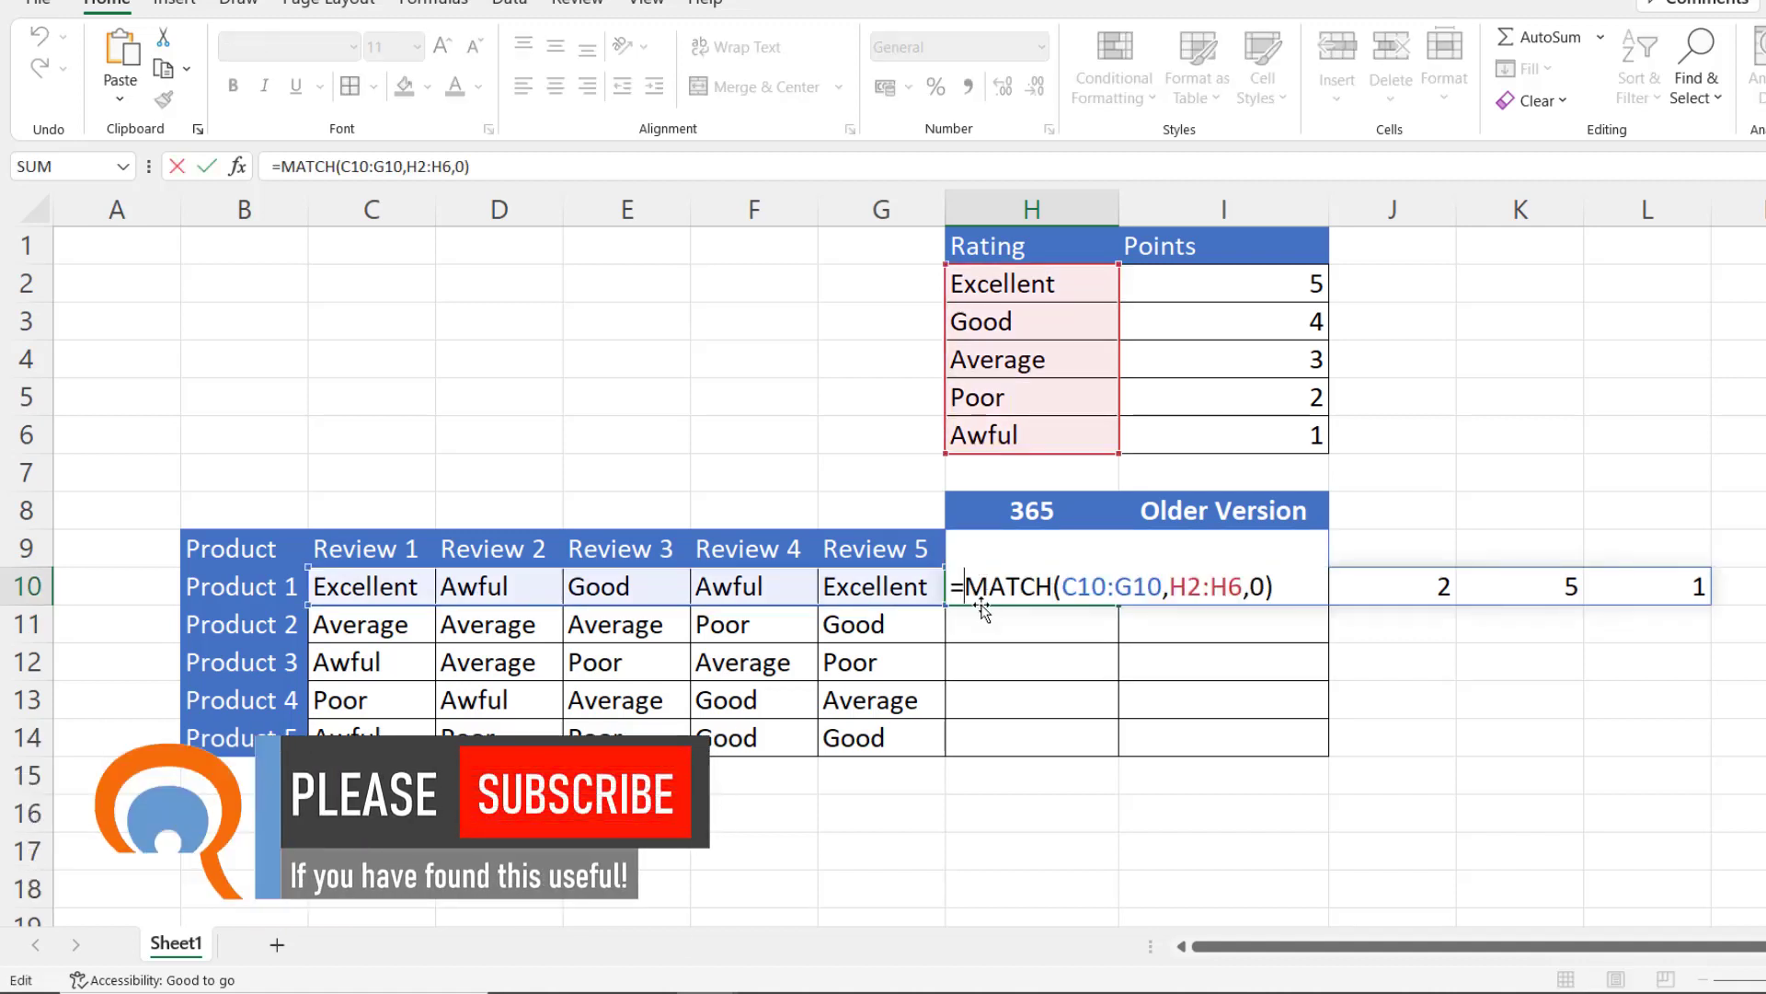
pyautogui.write('INDEX(')
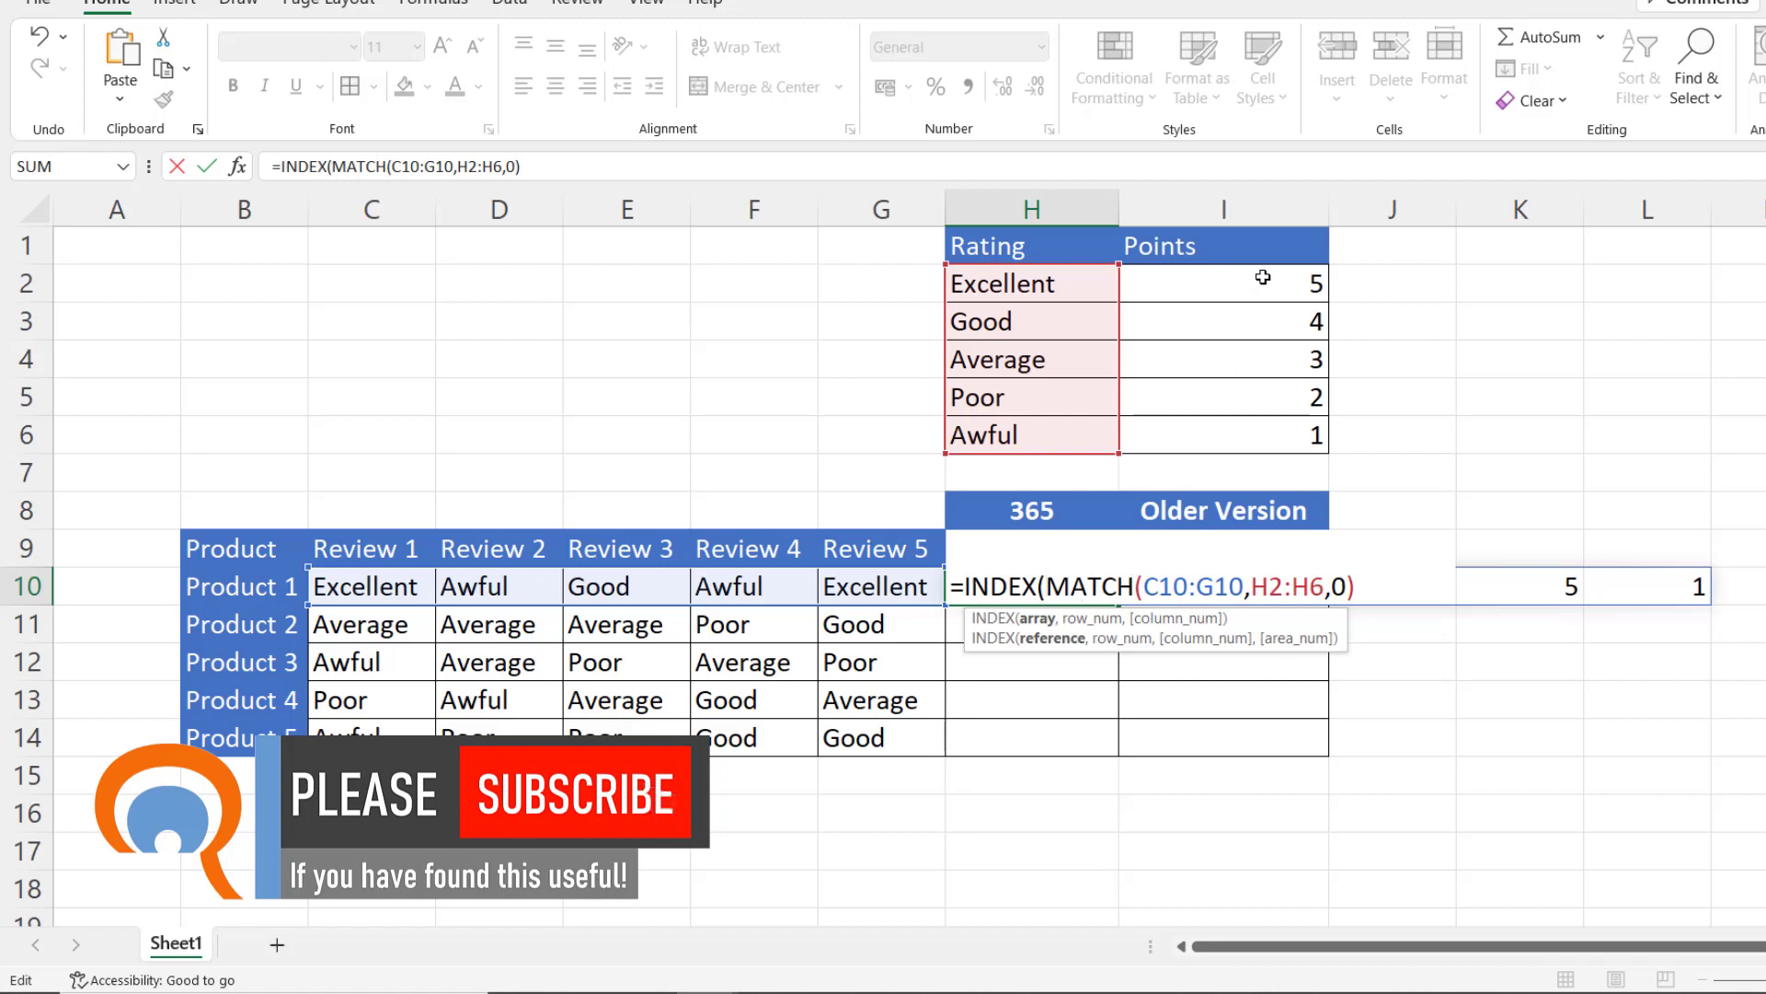
pyautogui.moveTo(1264, 274); pyautogui.dragTo(1262, 425)
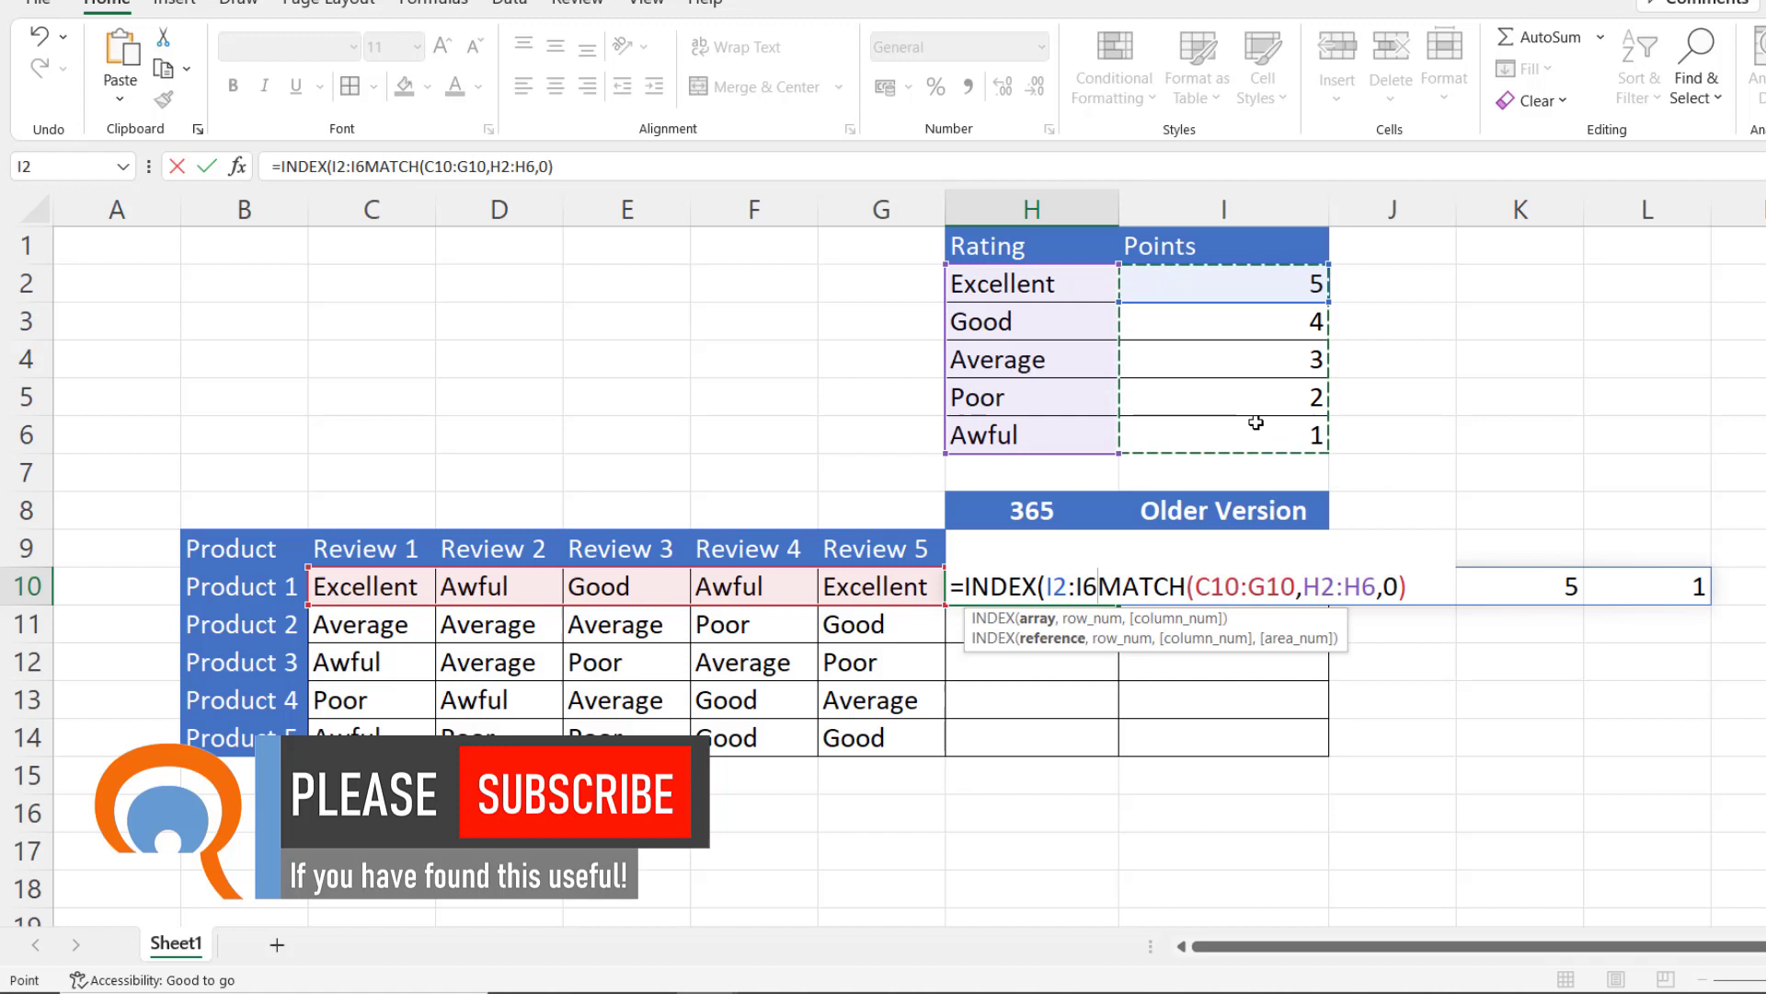
pyautogui.write(',')
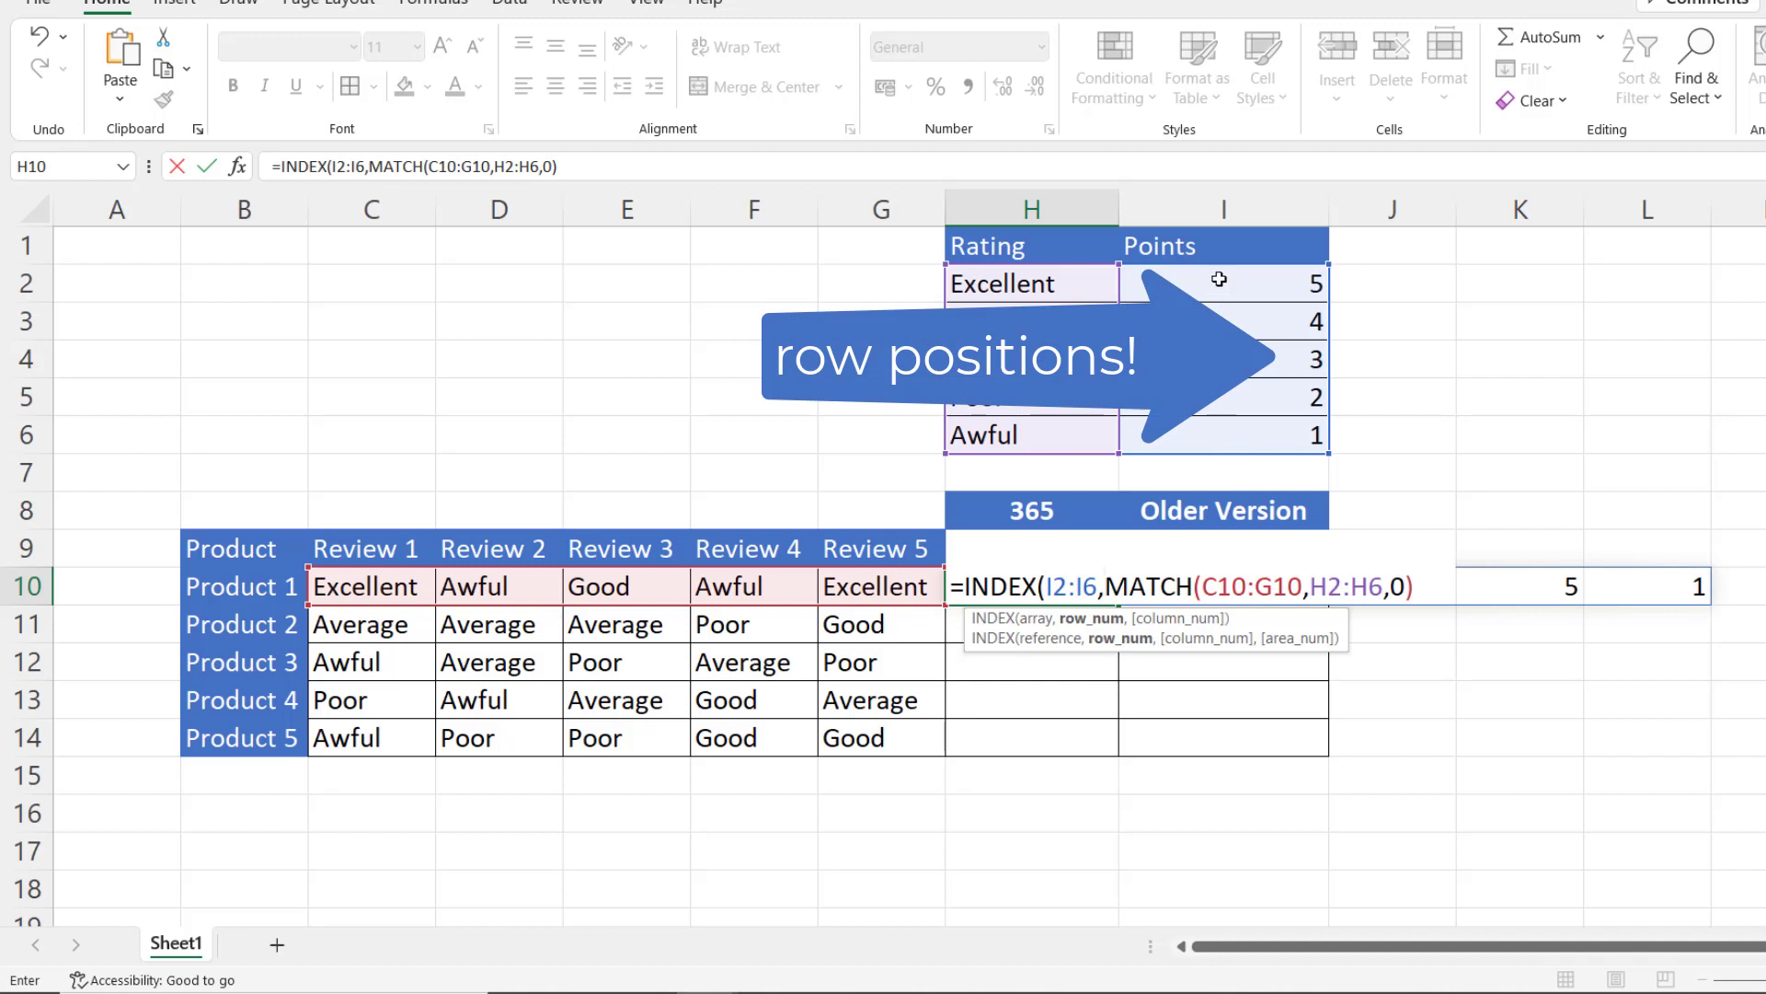
pyautogui.click(1419, 586)
pyautogui.write(')')
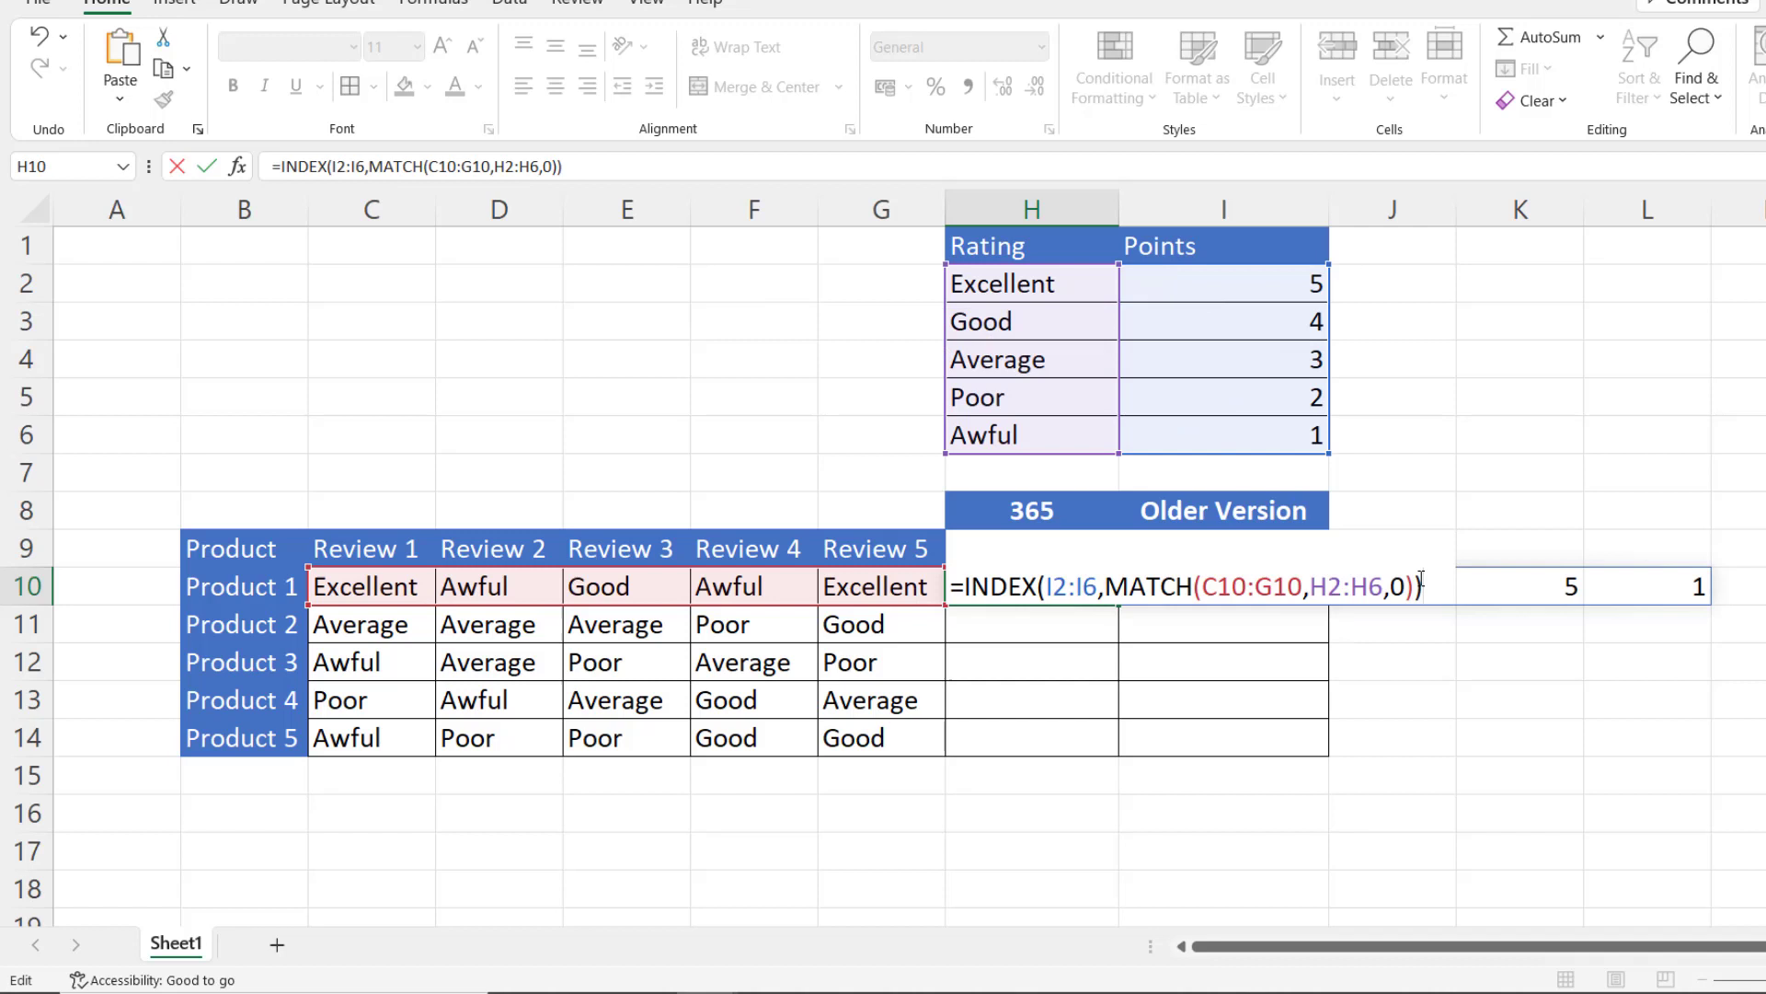
pyautogui.press('Return')
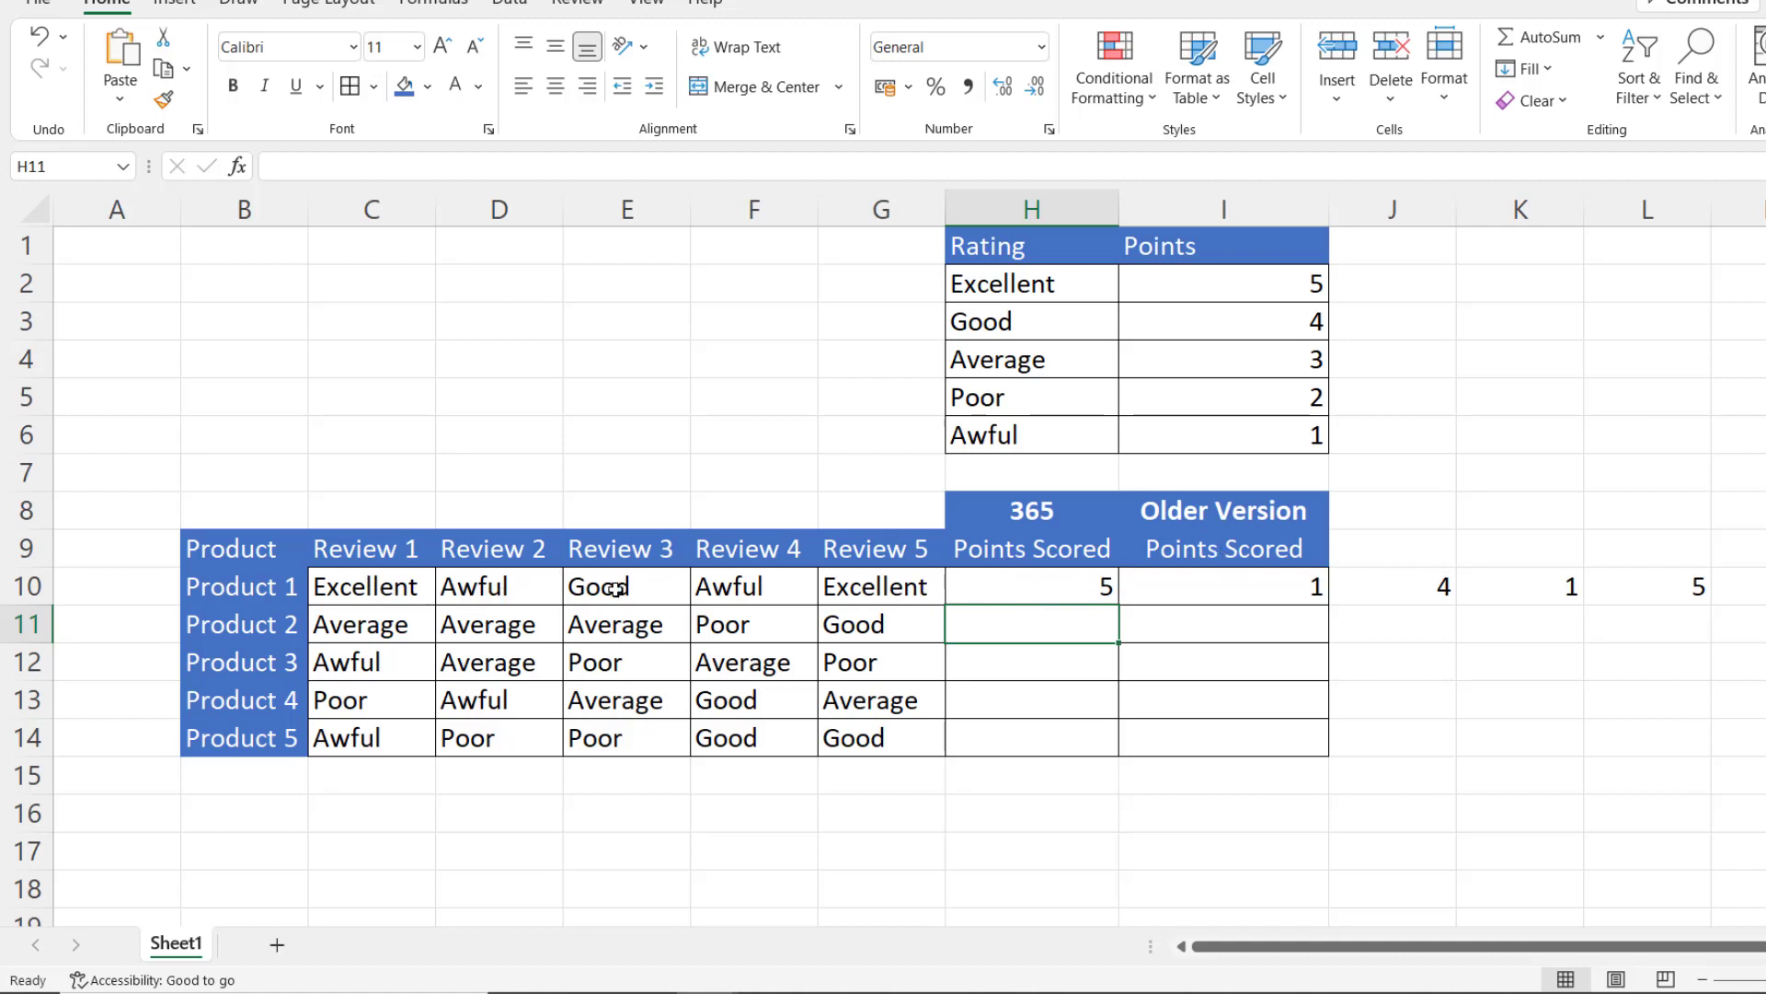
# Wrap the INDEX formula in SUM so H10 totals Product 1's points as 16.
pyautogui.click(985, 598)
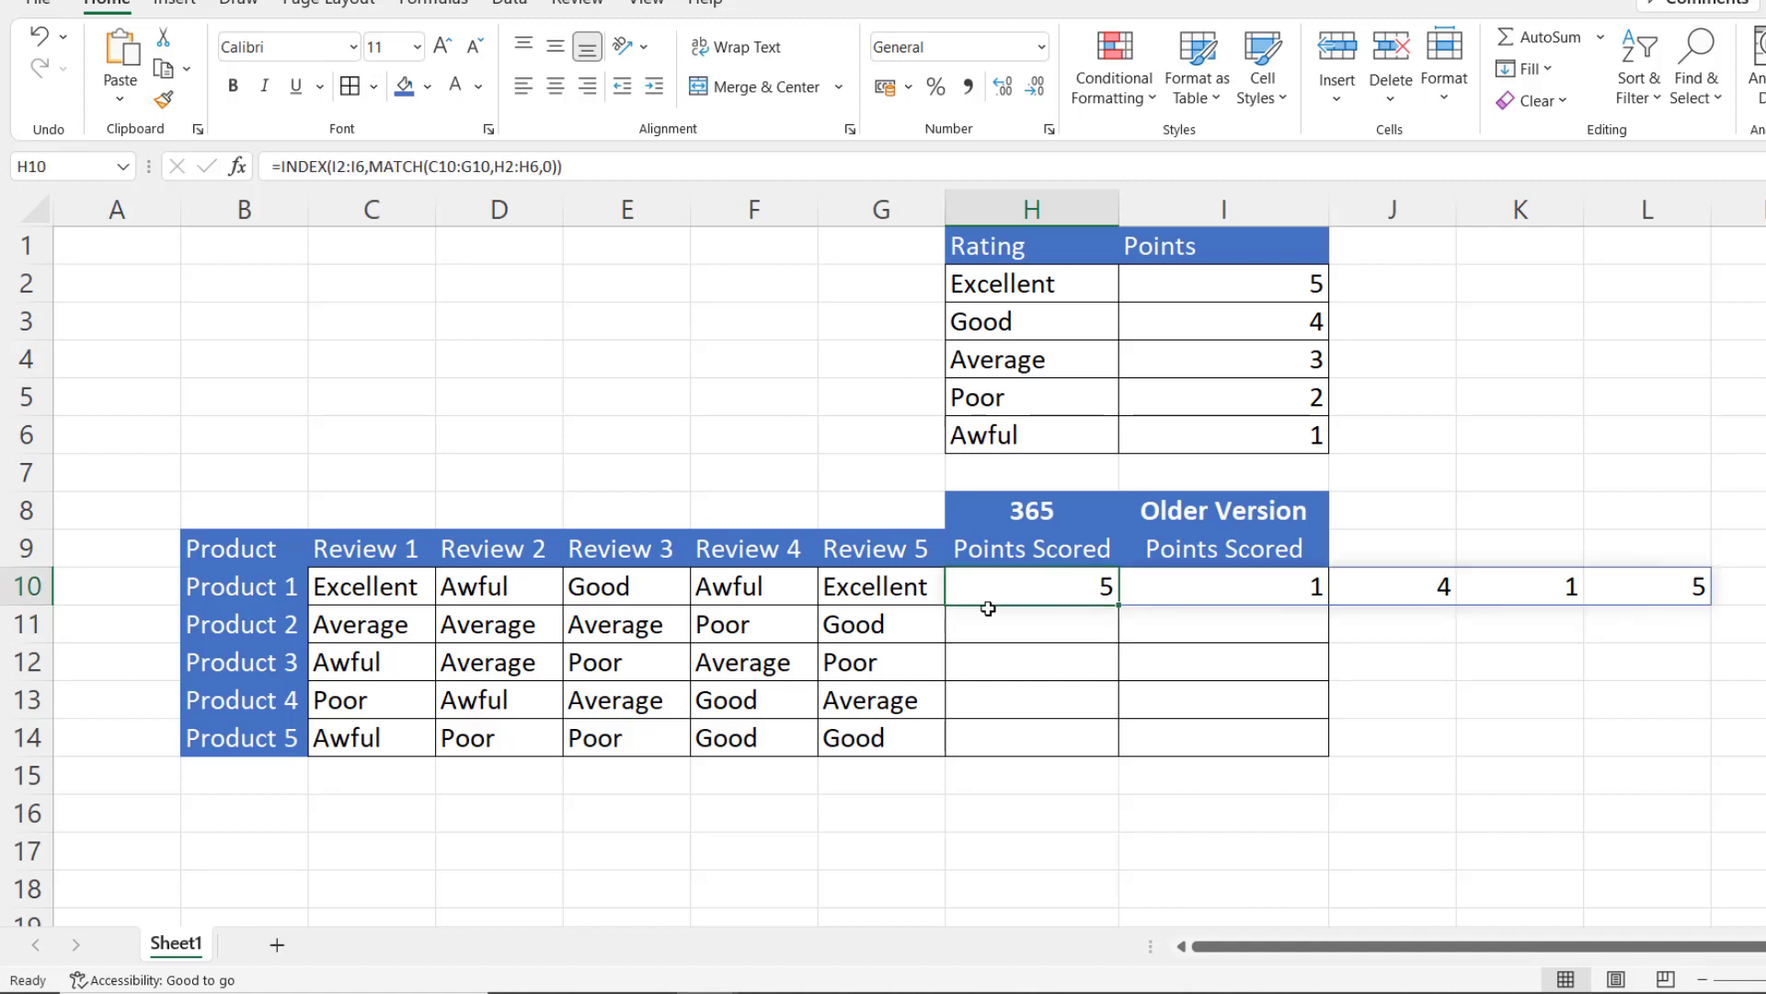
pyautogui.doubleClick(967, 589)
pyautogui.click(965, 589)
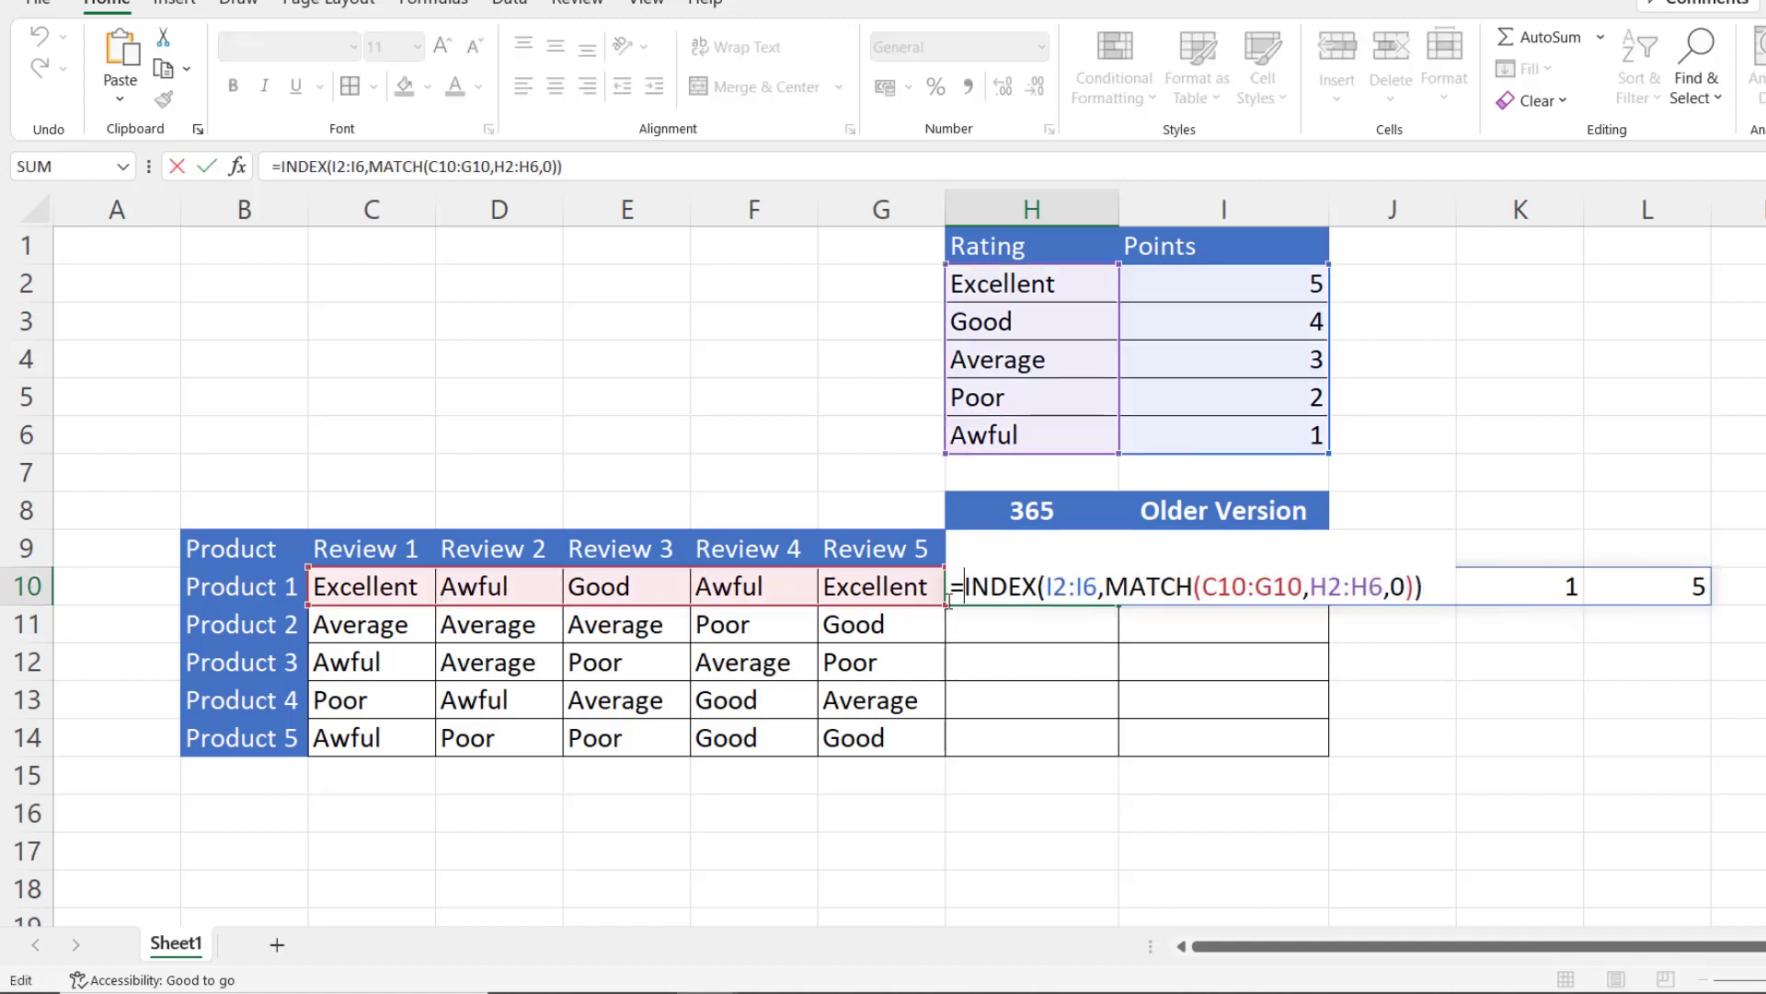
pyautogui.write('SUM(')
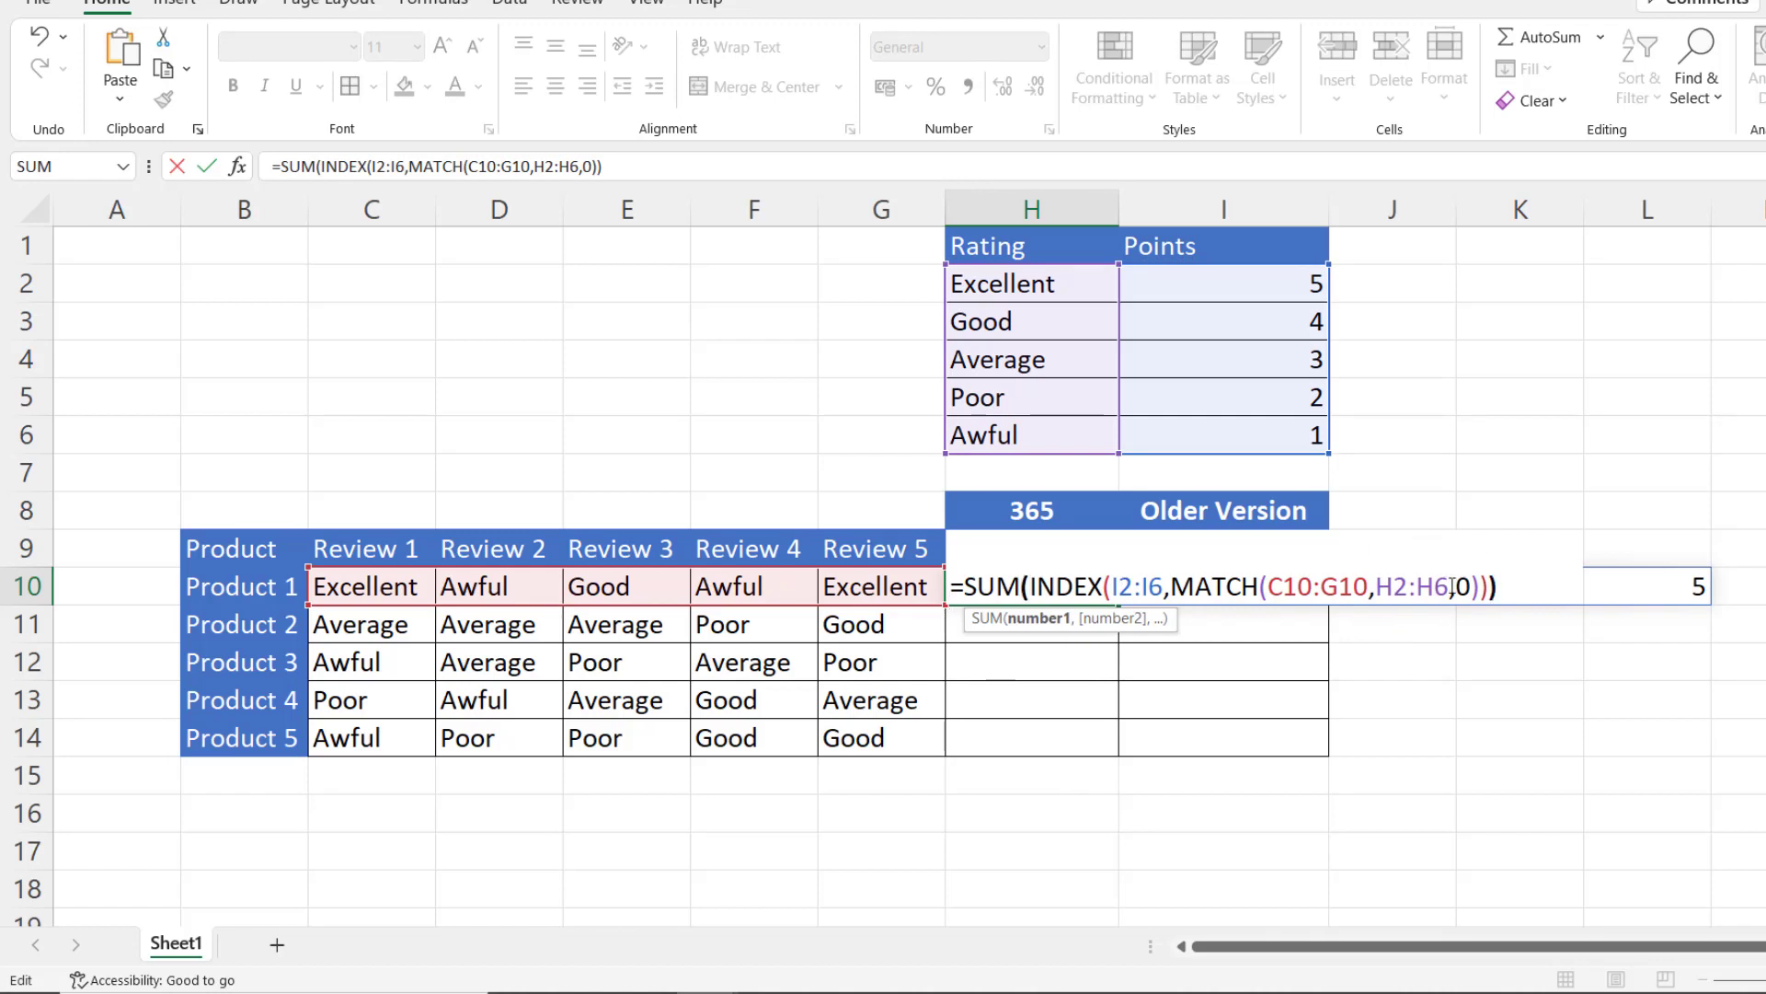
pyautogui.write(')')
pyautogui.press('Return')
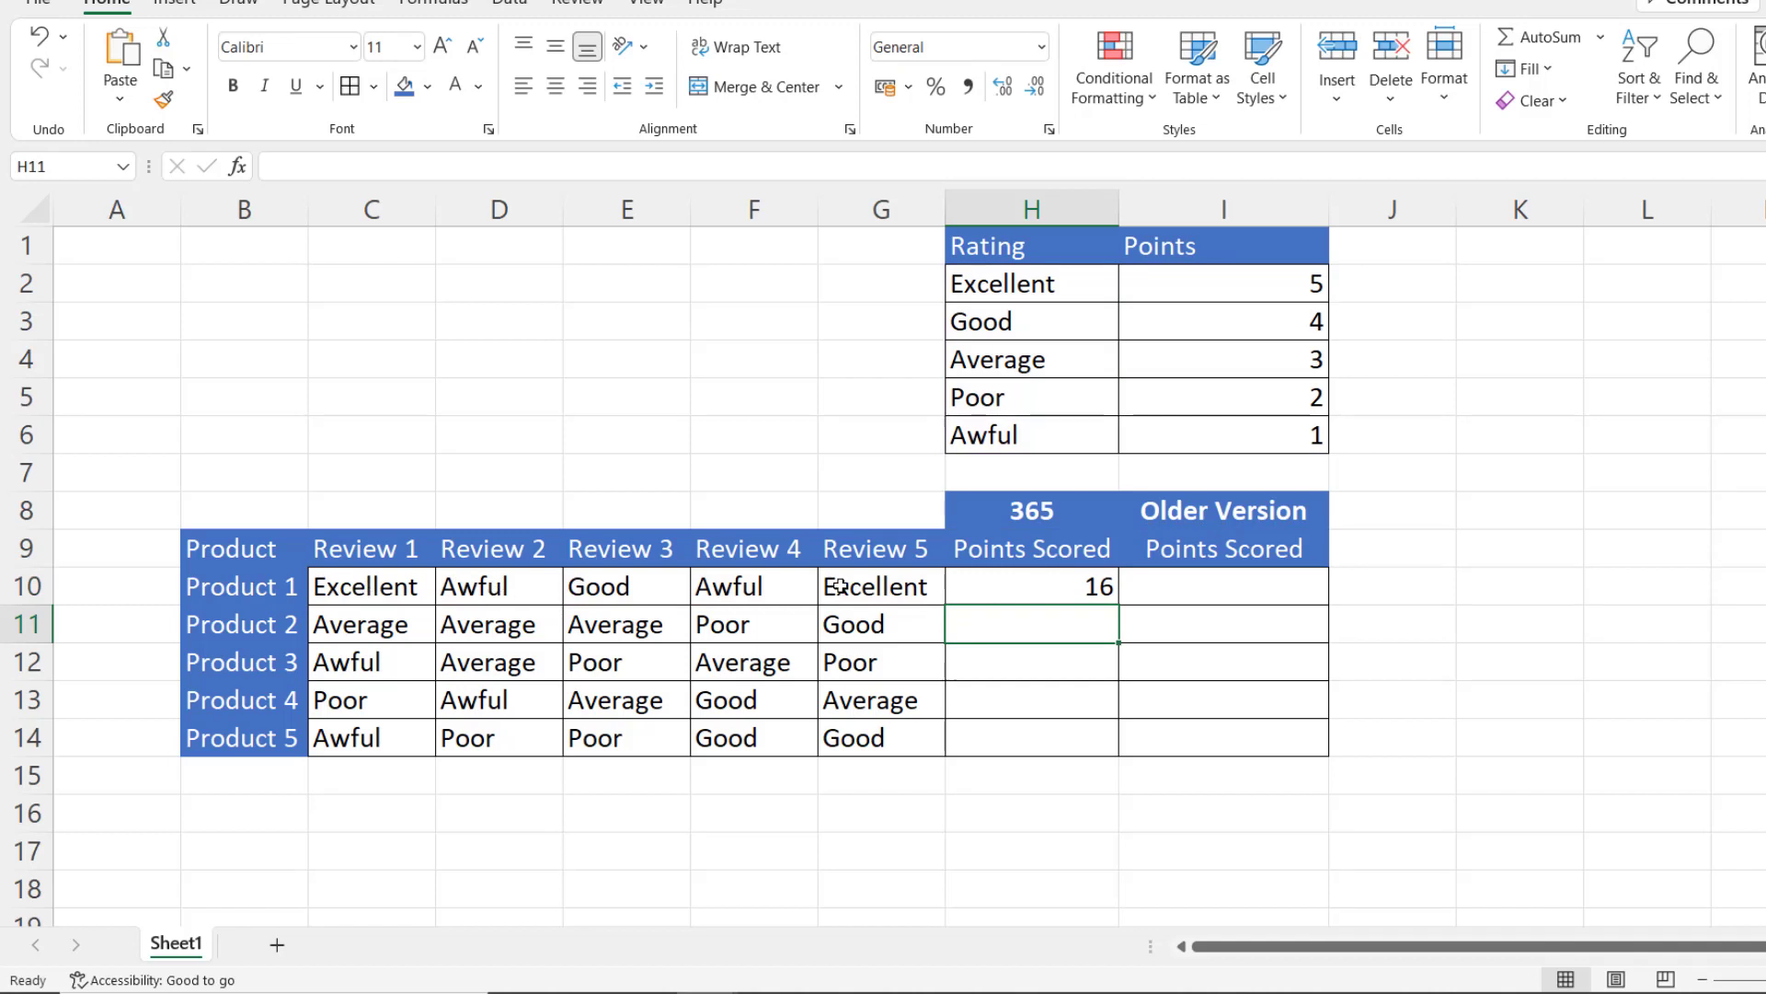
# Make I2:I6 and H2:H6 absolute in H10, then fill down to H14 for 16, 15, 11, 13, 13.
pyautogui.doubleClick(1095, 586)
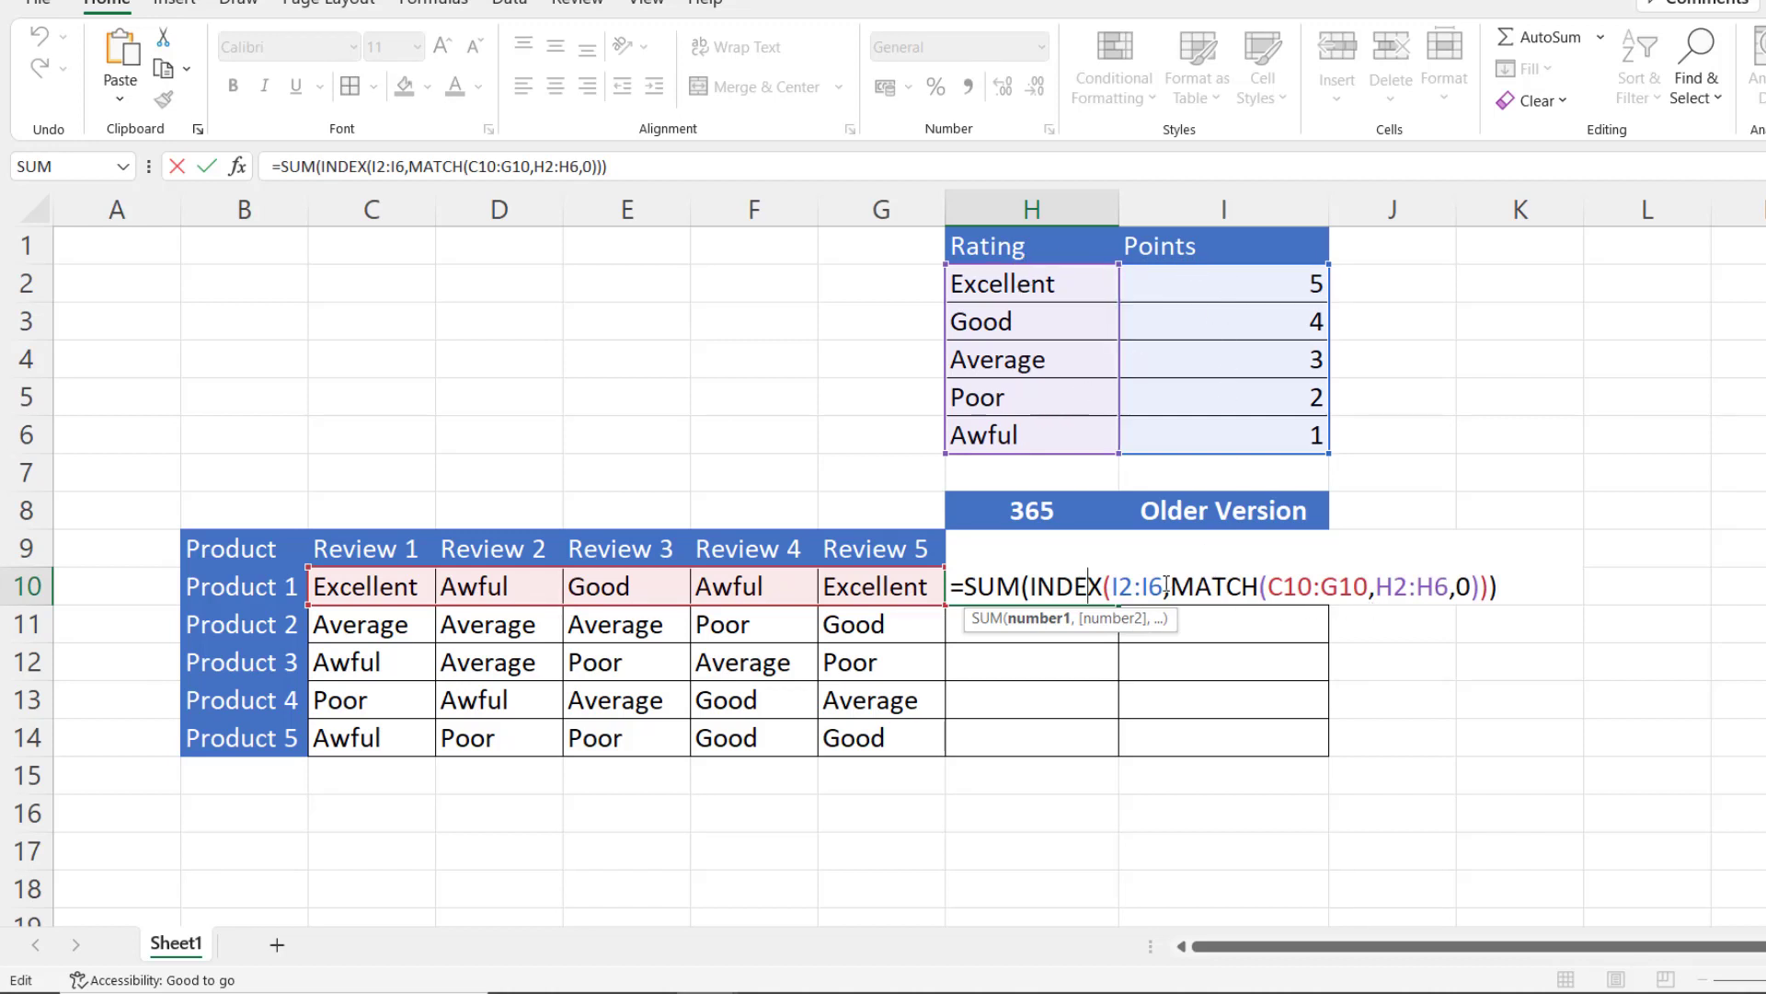
pyautogui.moveTo(1164, 582); pyautogui.dragTo(1115, 583)
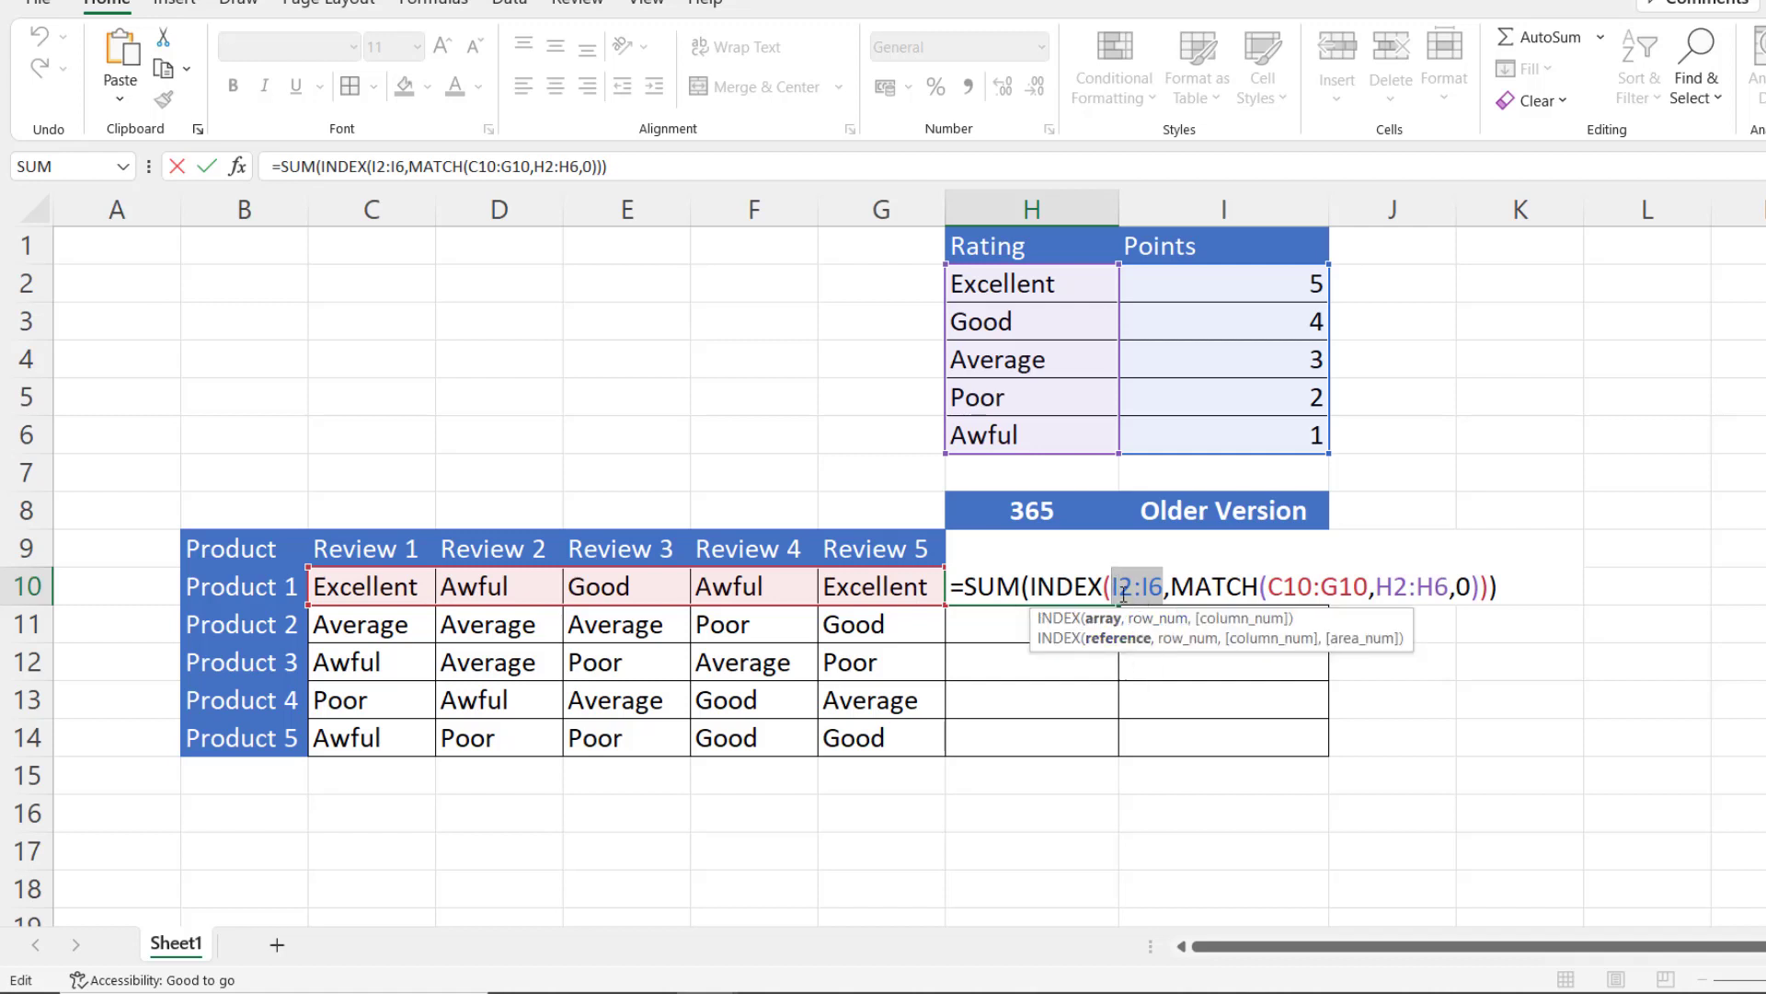
pyautogui.press('F4')
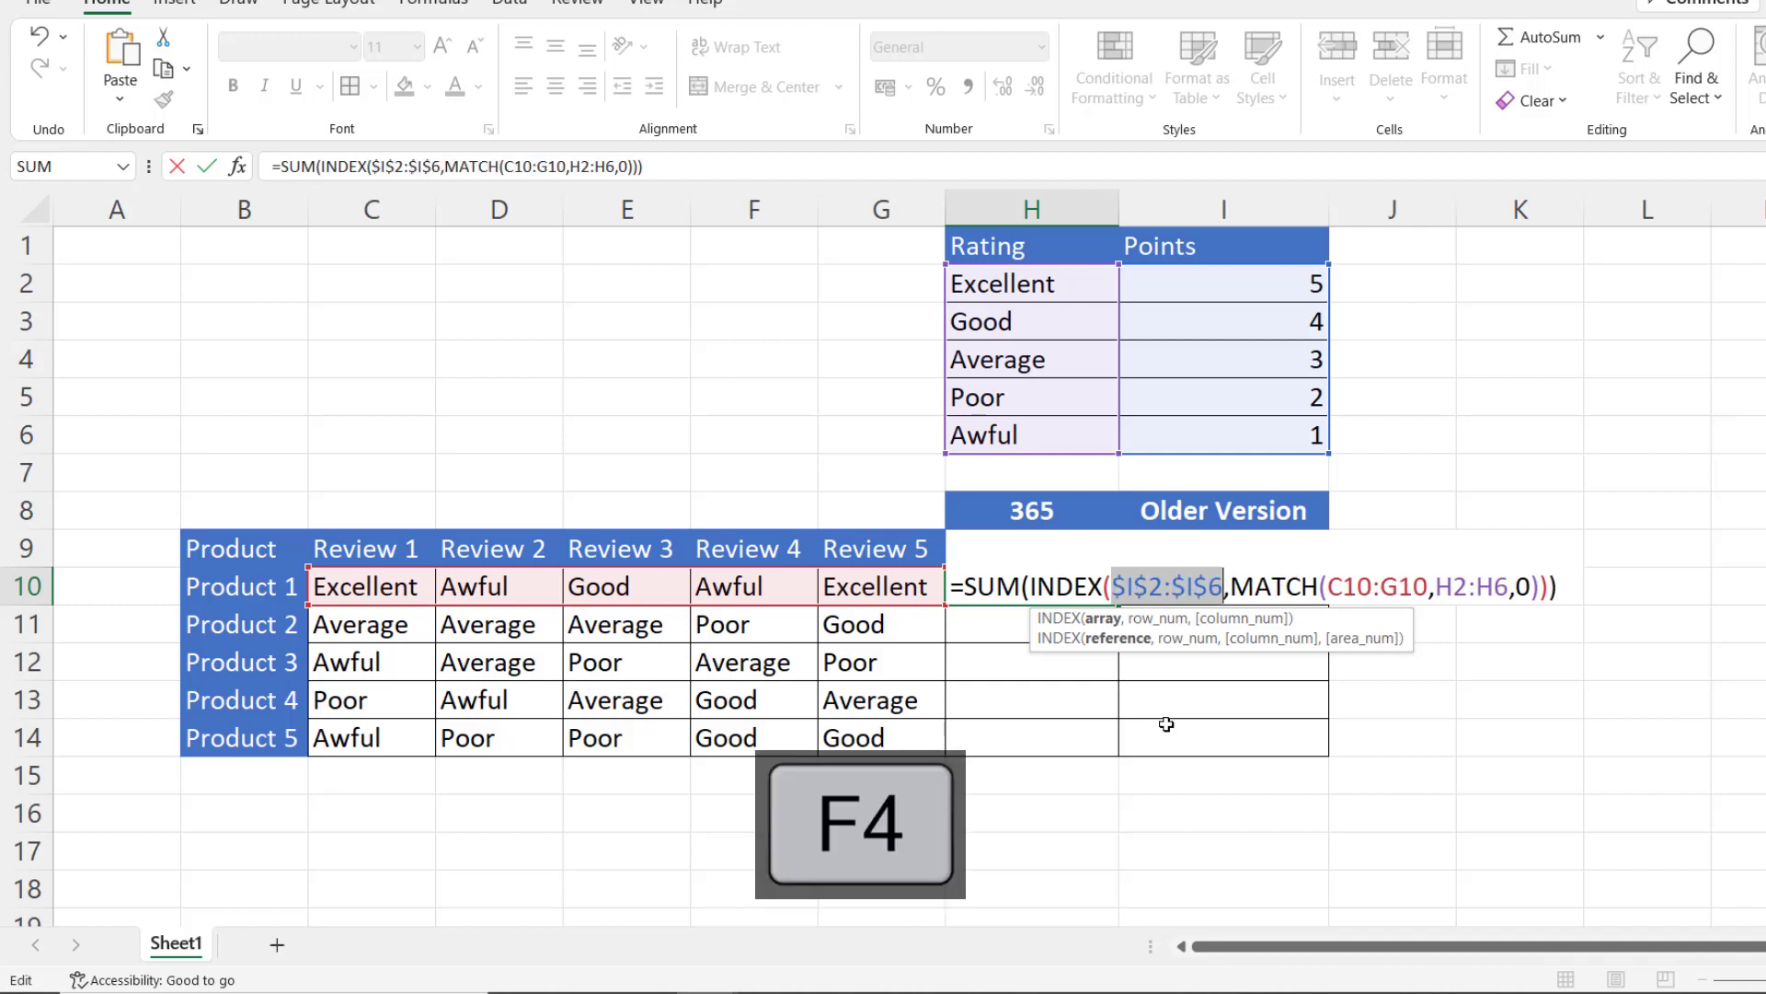
pyautogui.click(1437, 586)
pyautogui.moveTo(1438, 586); pyautogui.dragTo(1518, 586)
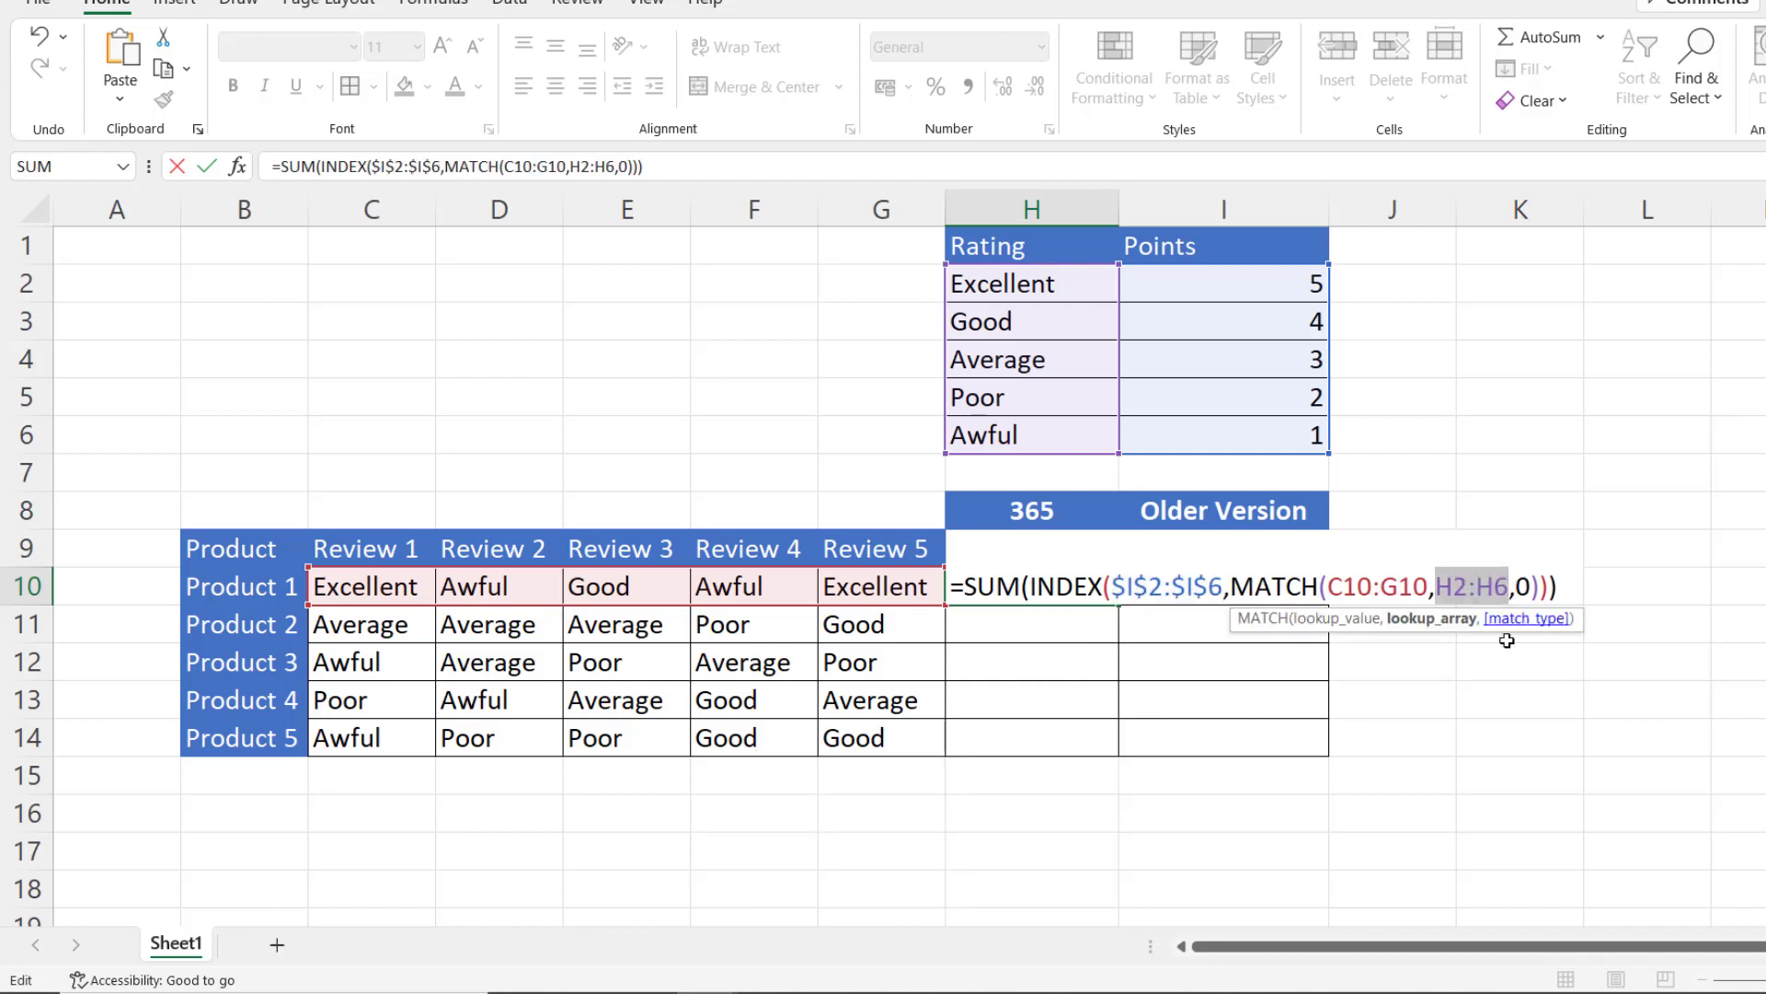
pyautogui.press('F4')
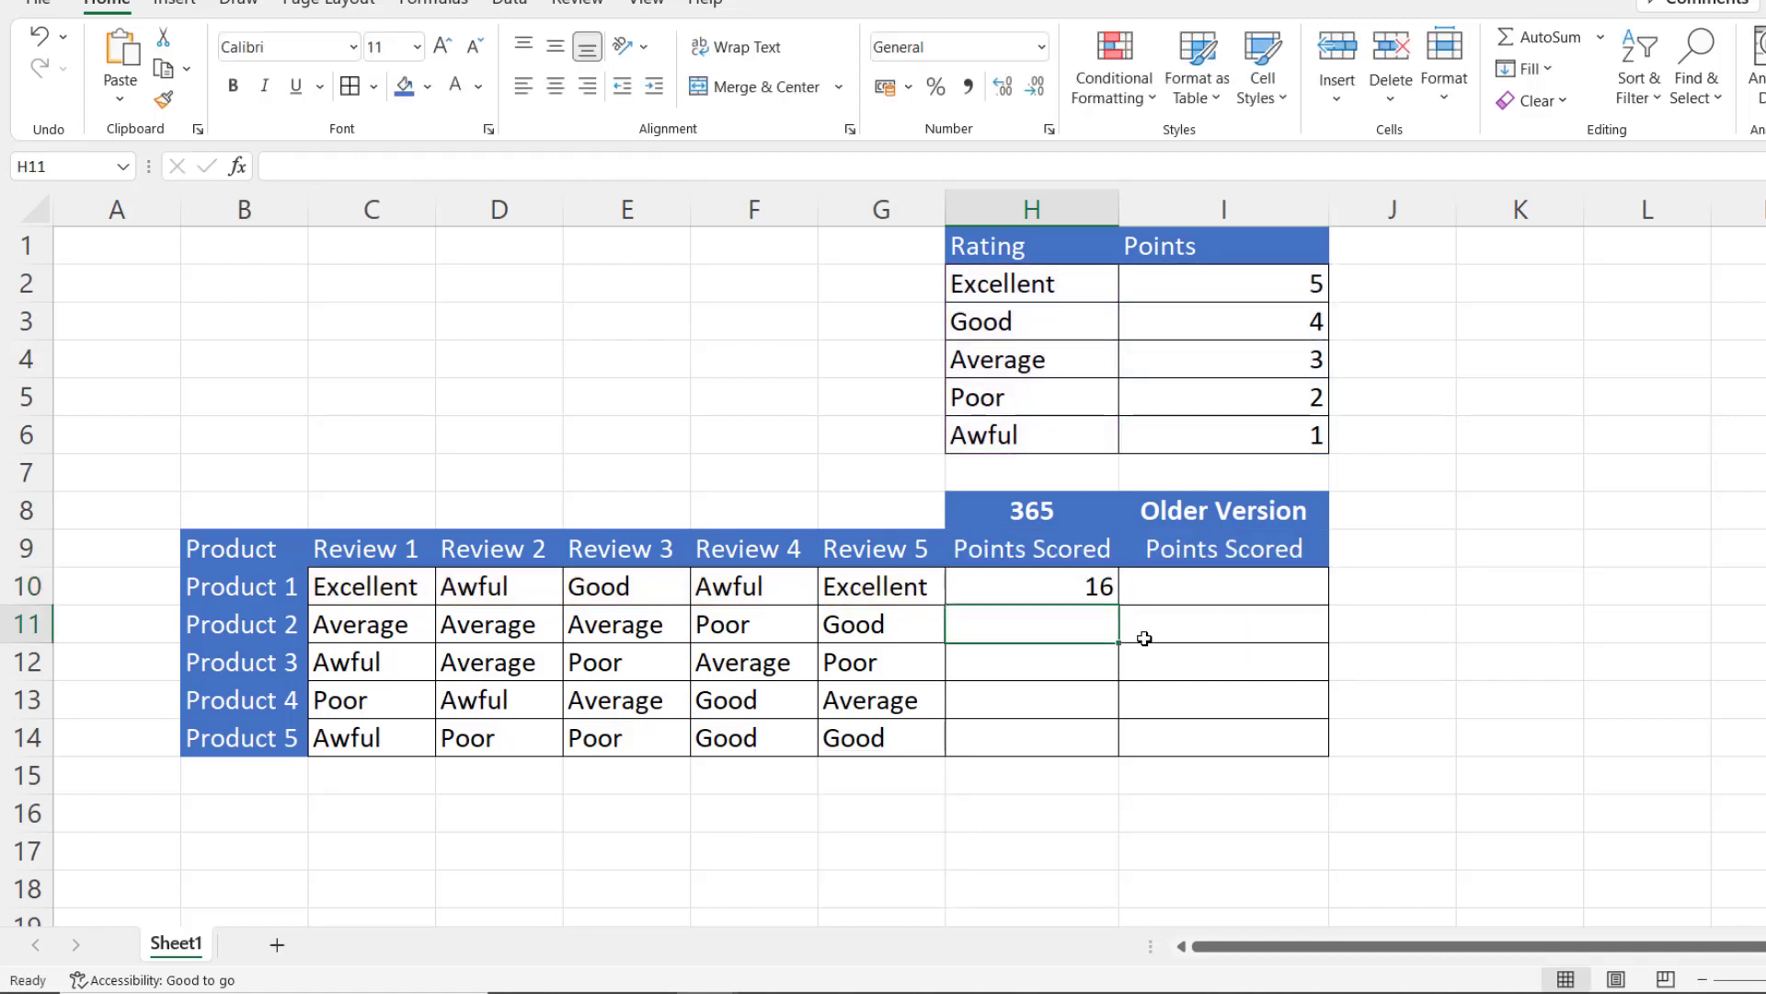
pyautogui.click(1099, 588)
pyautogui.moveTo(1118, 604); pyautogui.dragTo(1109, 741)
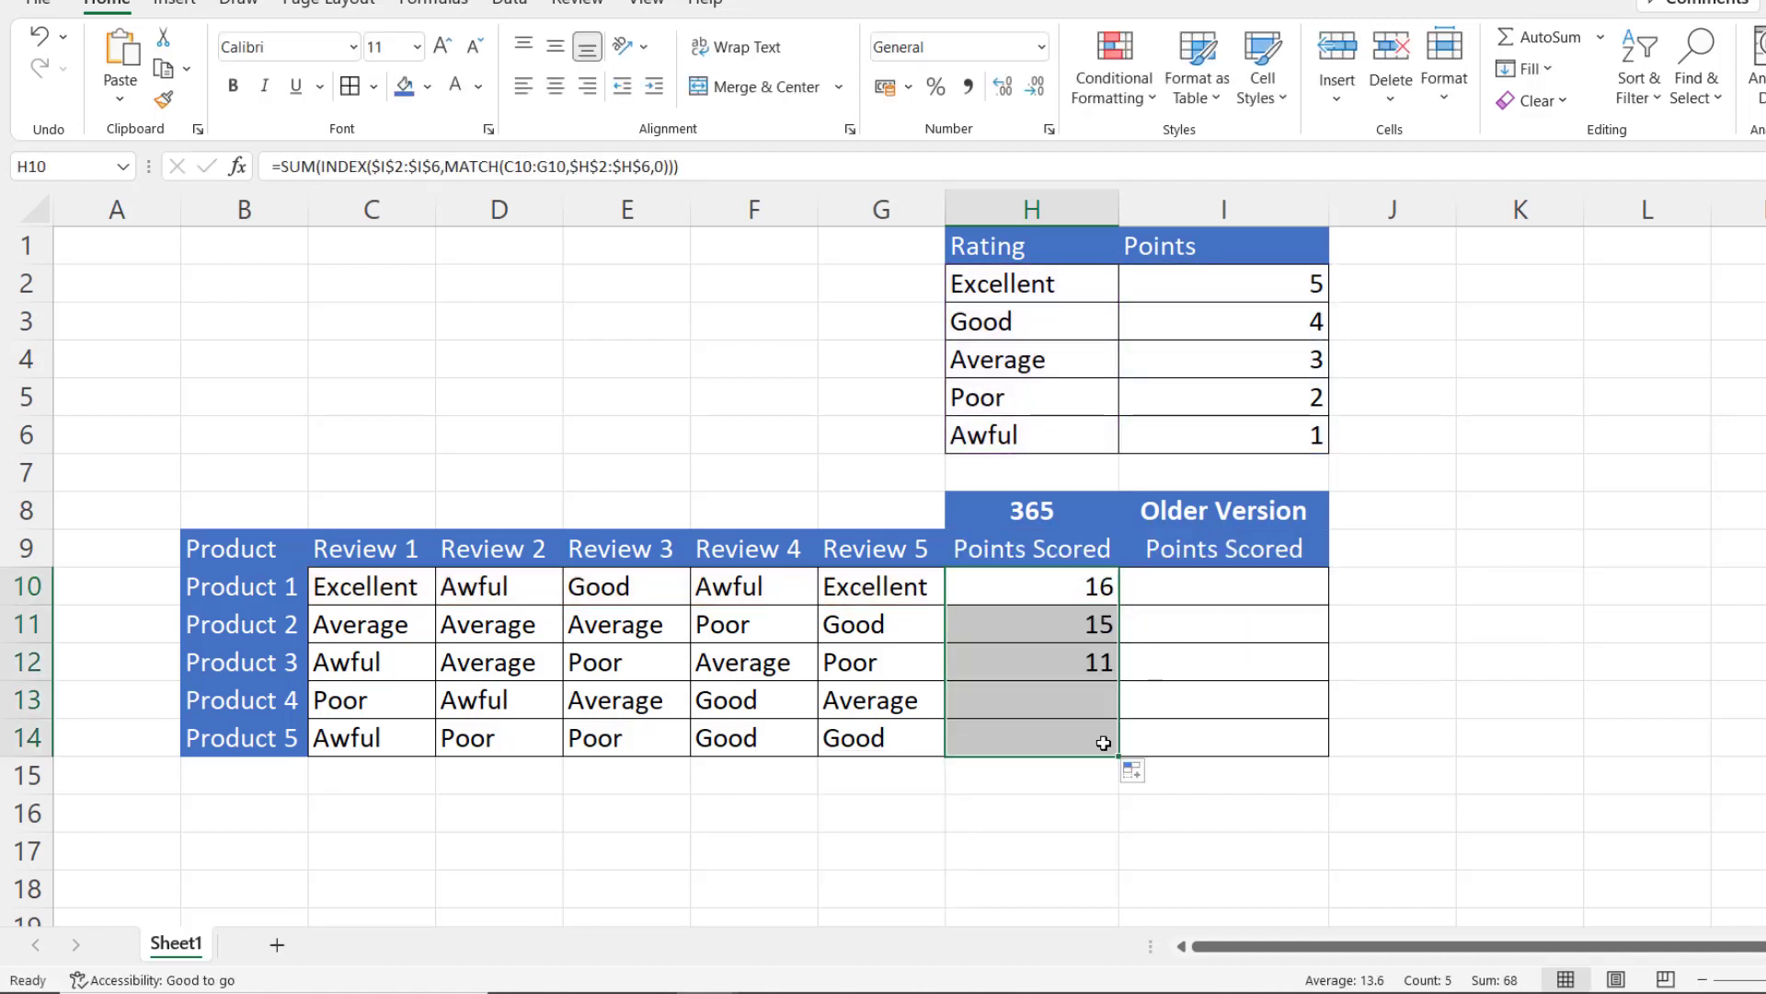
# Copy H10's SUM(INDEX(MATCH)) formula into I10 as an array formula, which returns 5.
pyautogui.doubleClick(1032, 585)
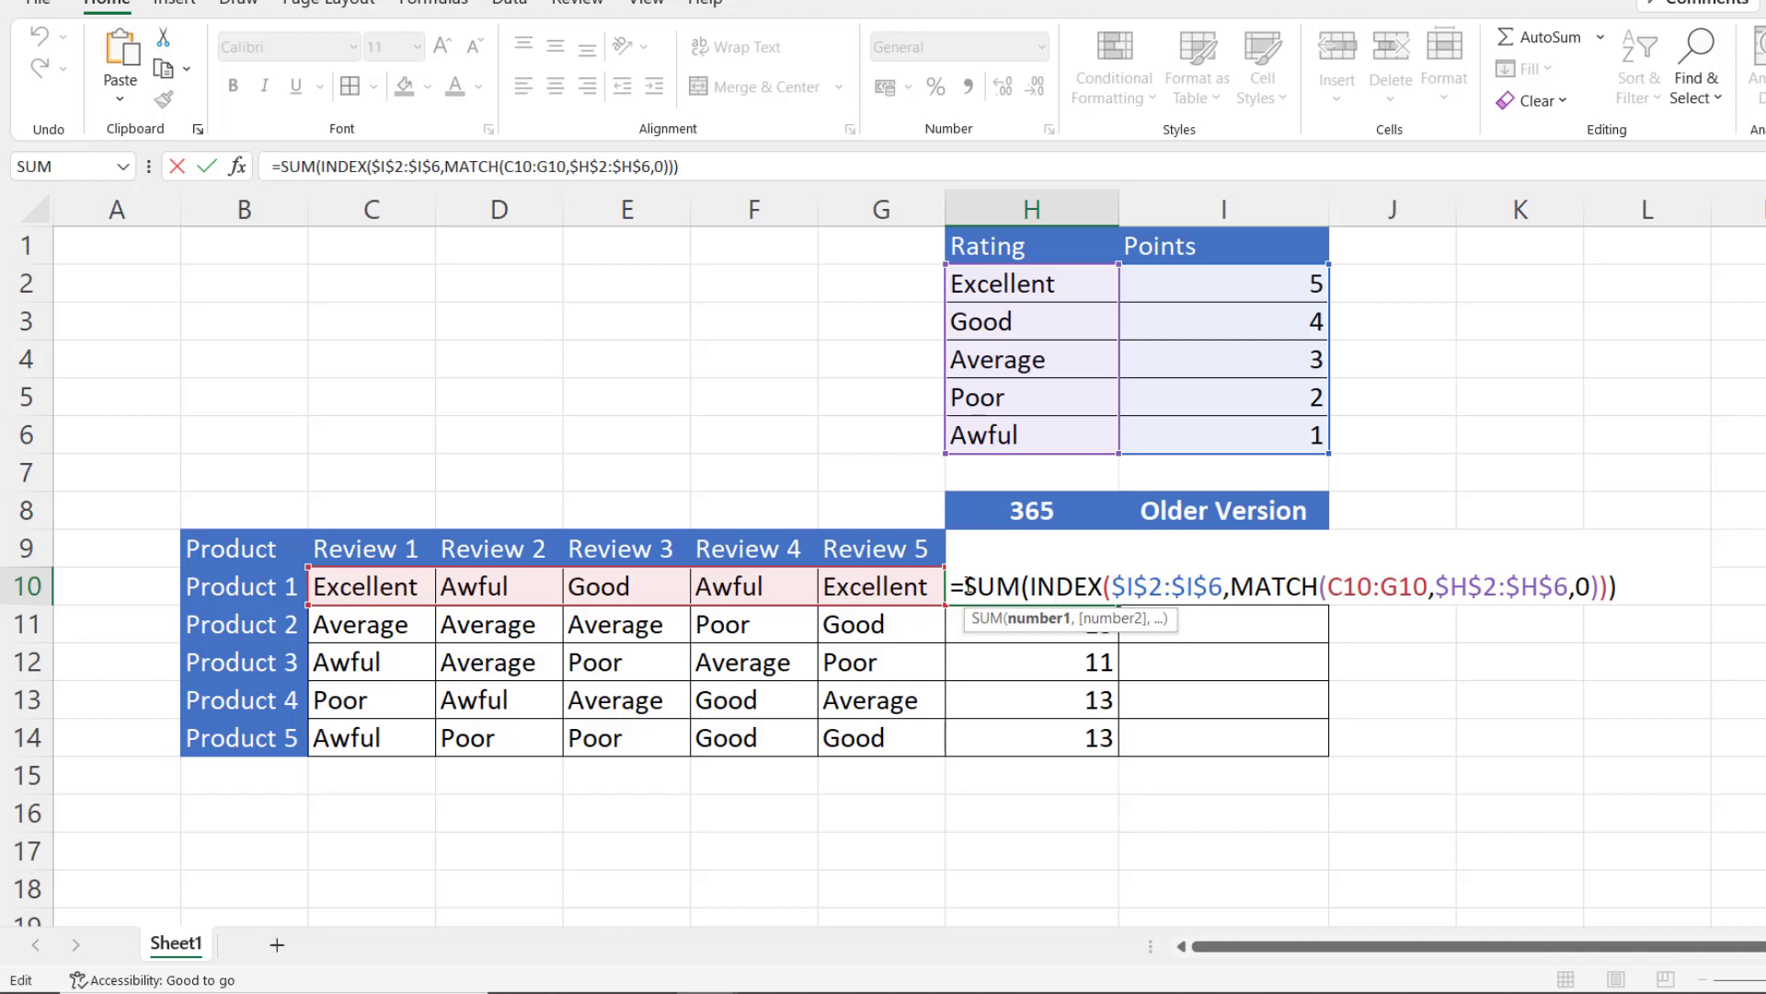
pyautogui.moveTo(953, 581); pyautogui.dragTo(1708, 581)
pyautogui.hotkey('ctrl', 'c')
pyautogui.press('Return')
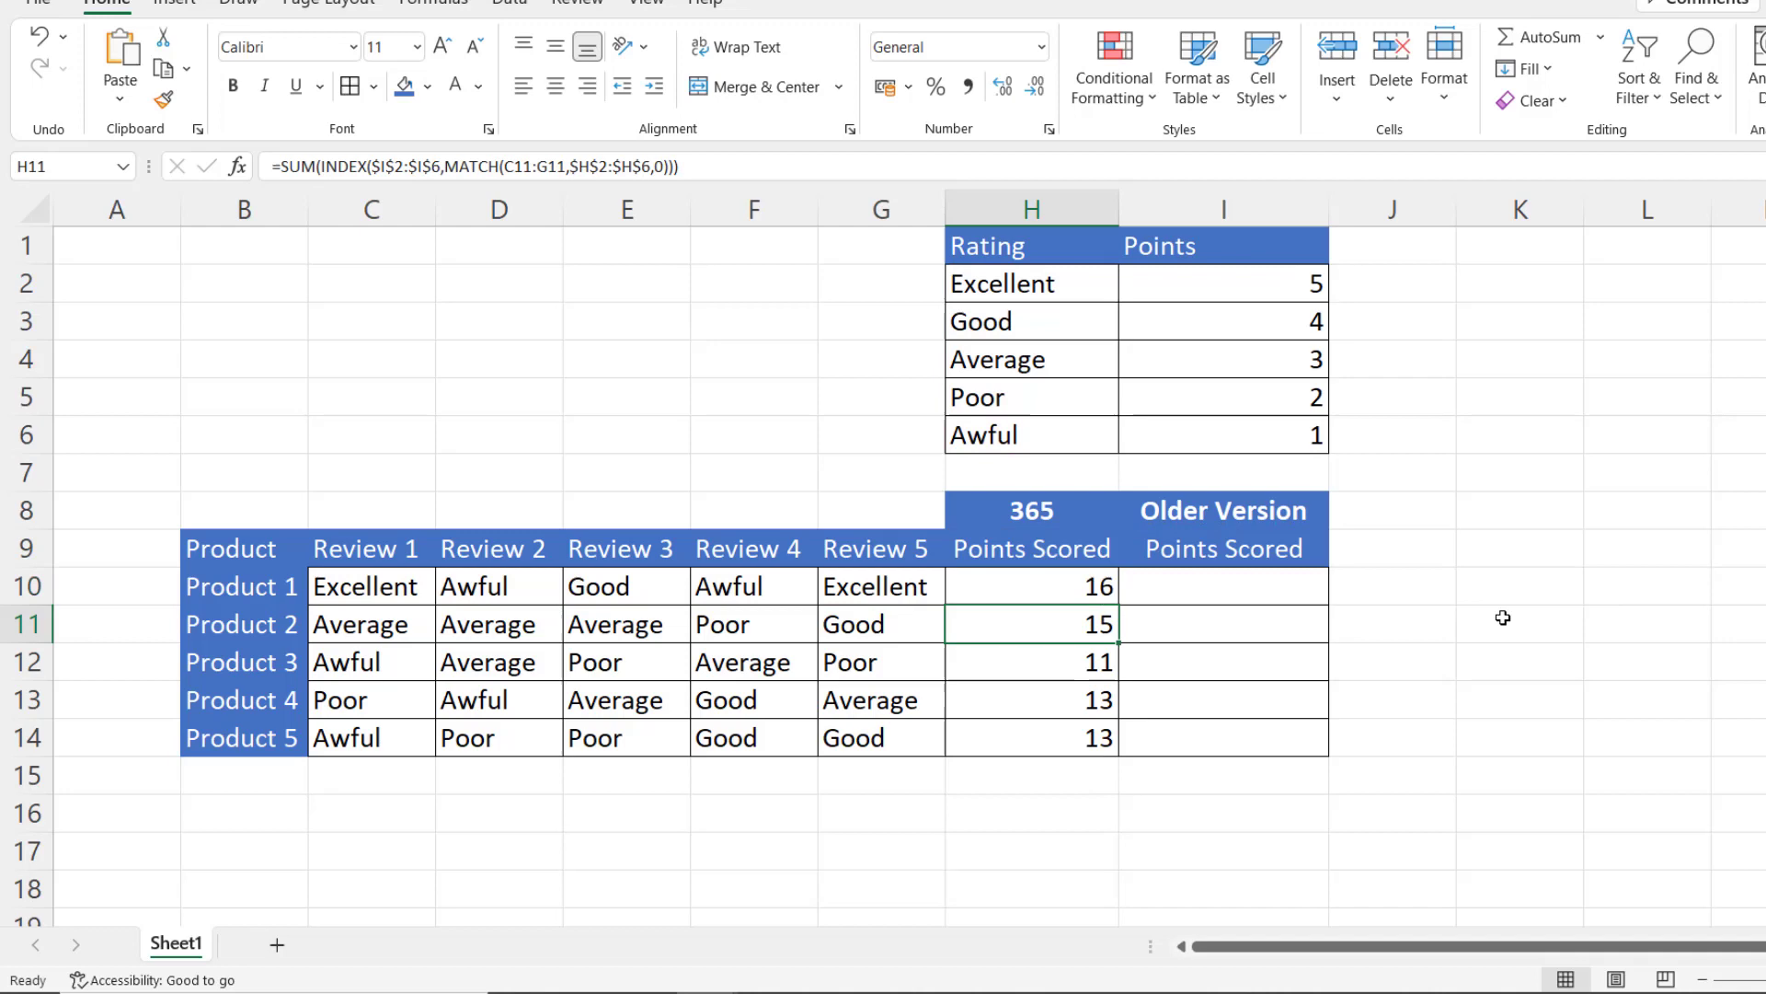
pyautogui.click(1193, 596)
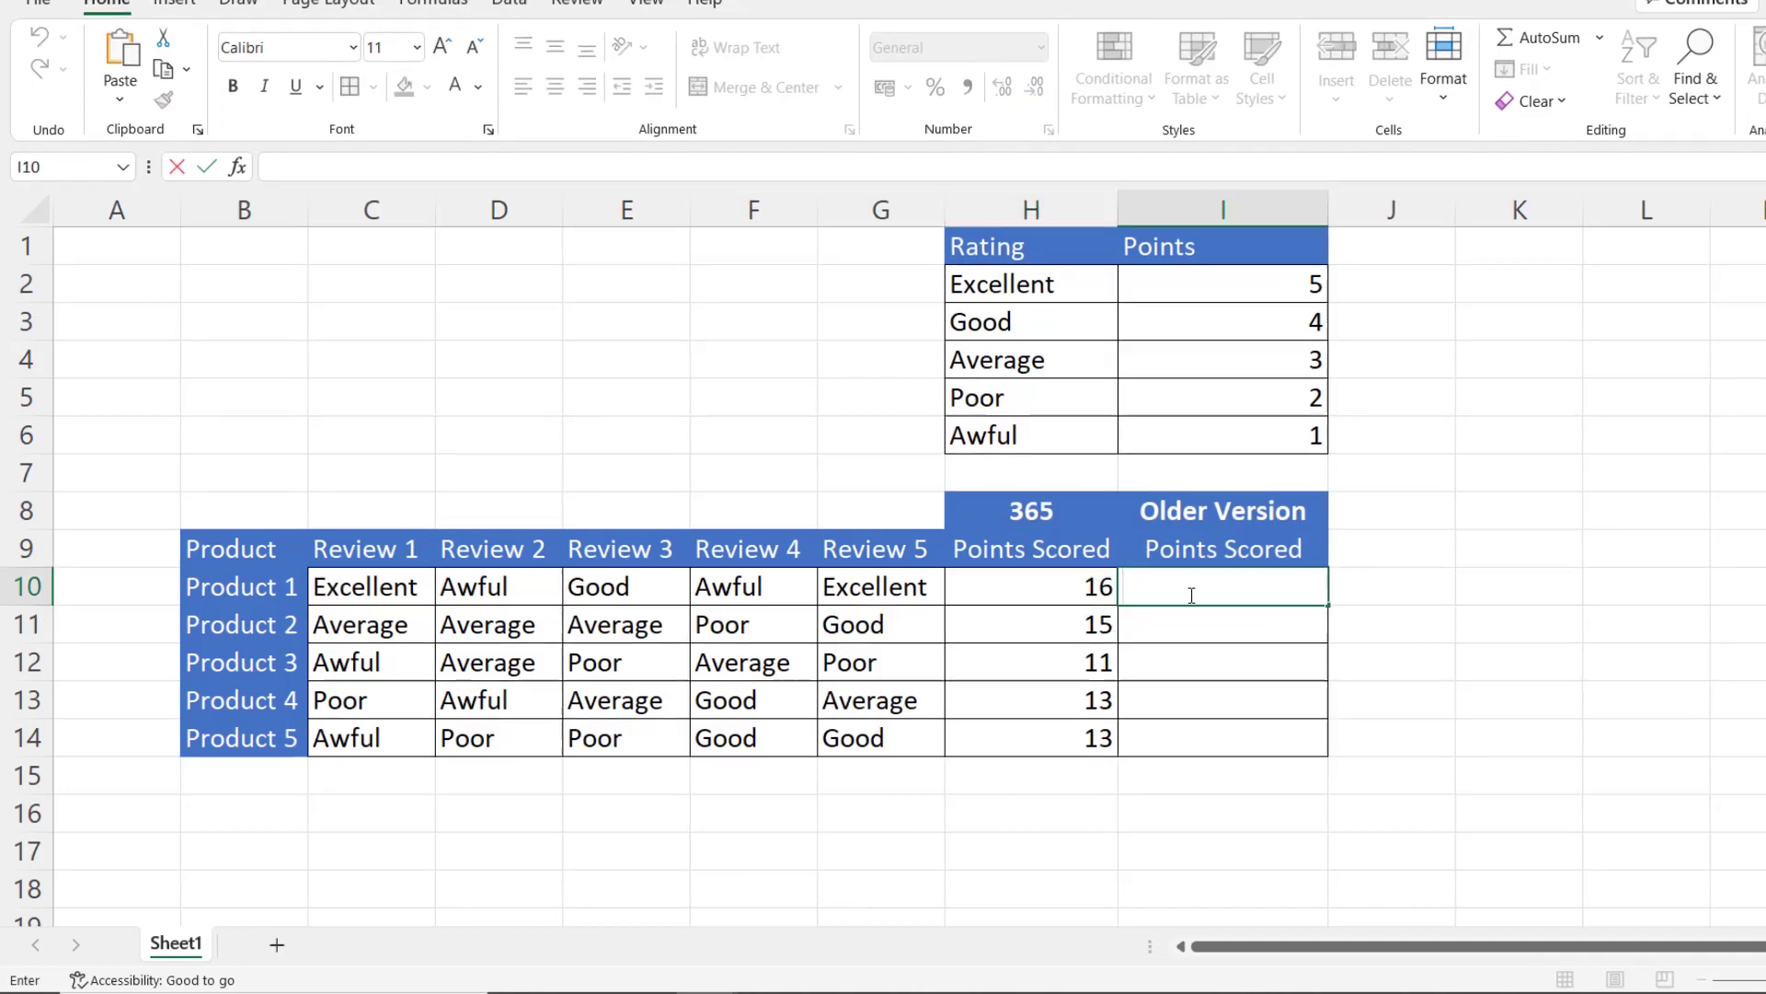
pyautogui.hotkey('ctrl', 'v')
pyautogui.click(1099, 598)
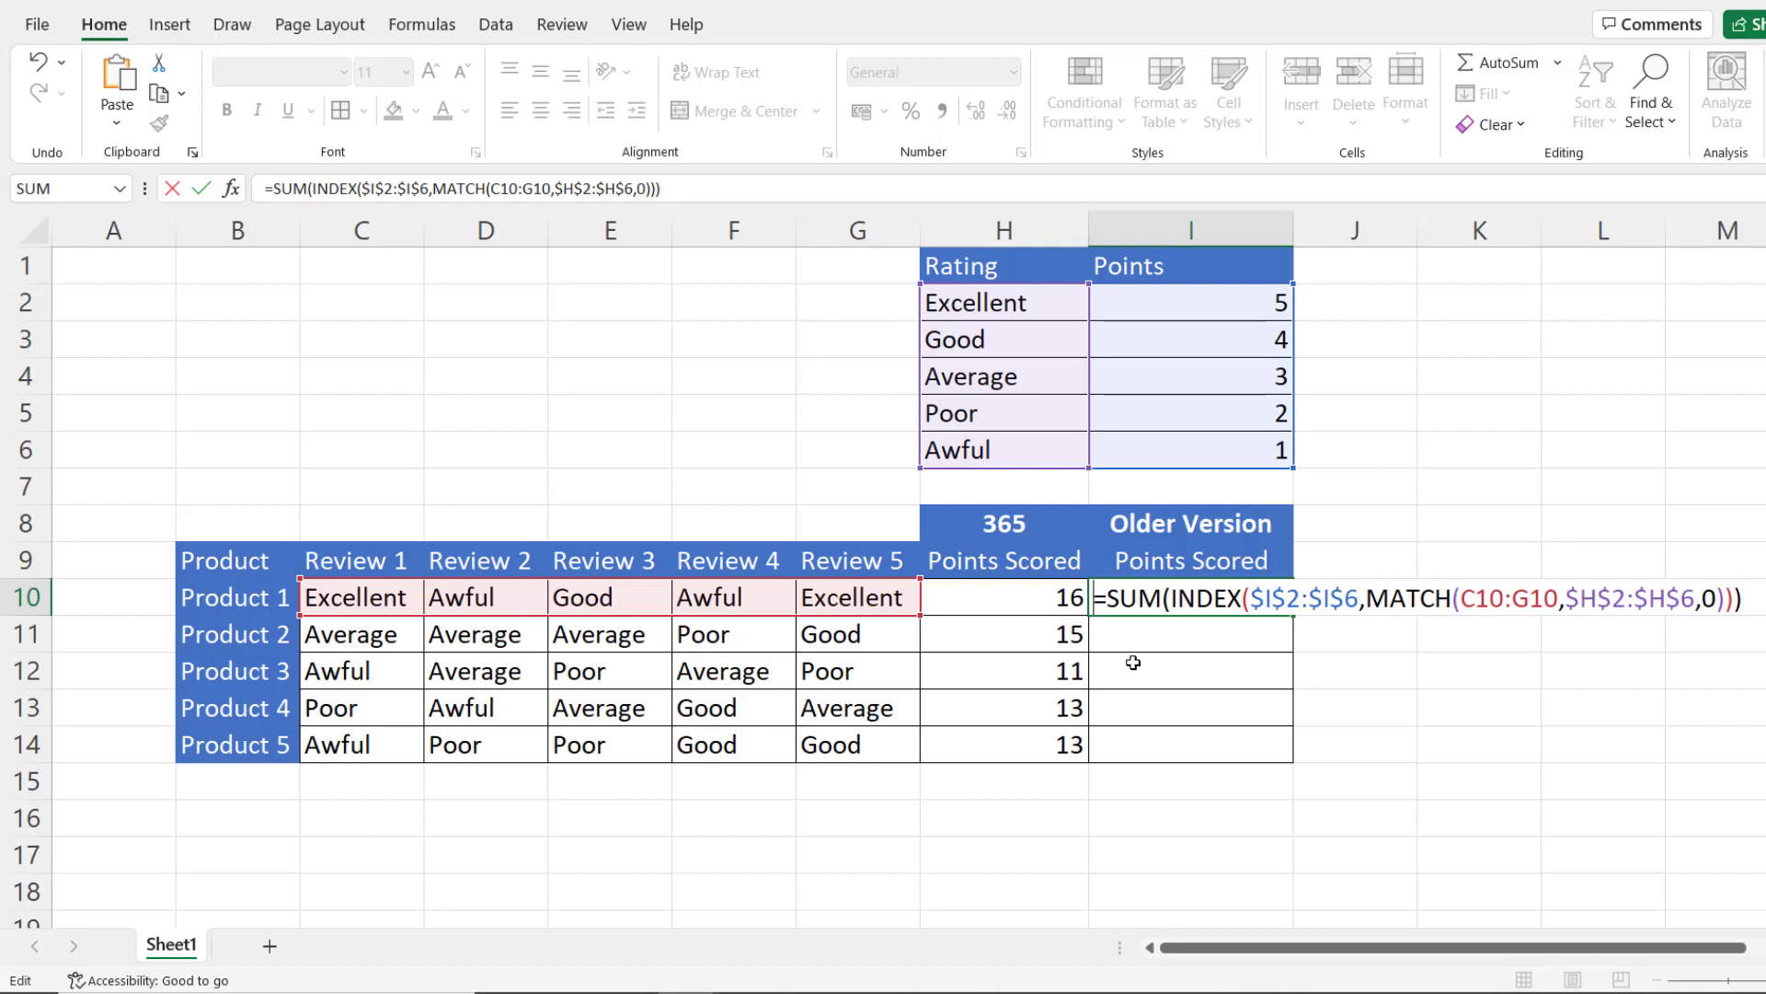
pyautogui.hotkey('ctrl', 'shift', 'Return')
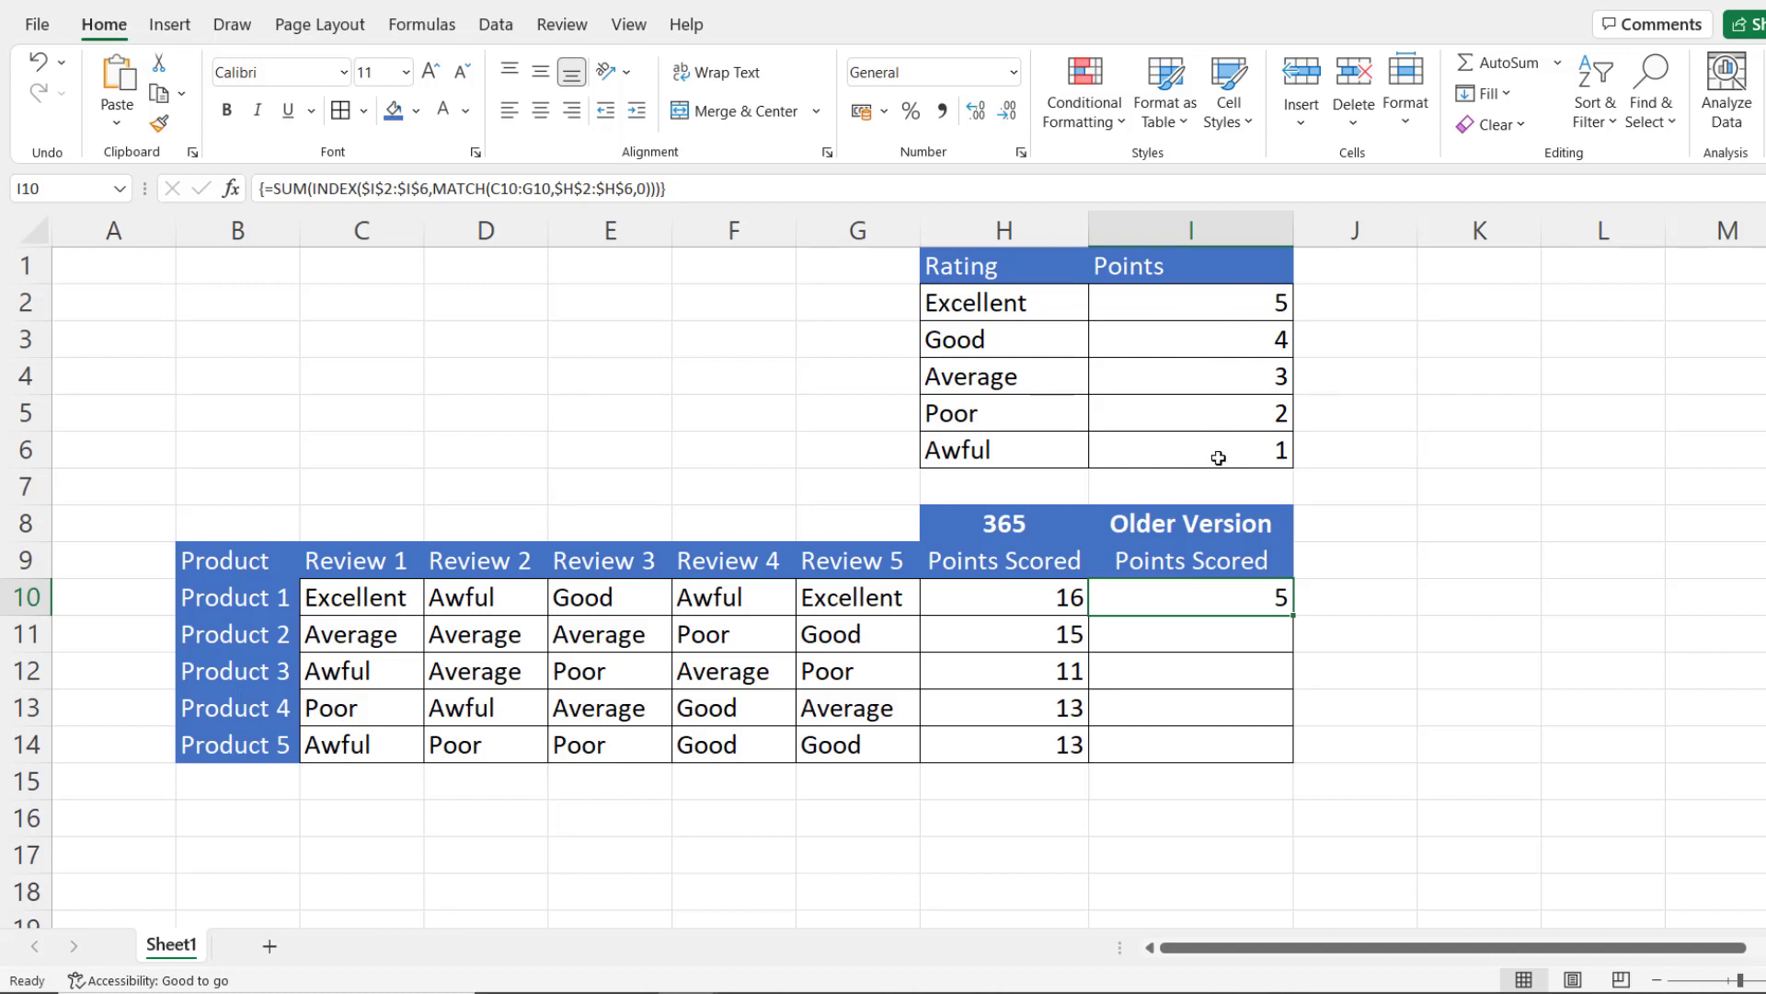
# Wrap I10's MATCH in N(IF(1,…)) as an array formula, then fill down to I14.
pyautogui.doubleClick(1271, 591)
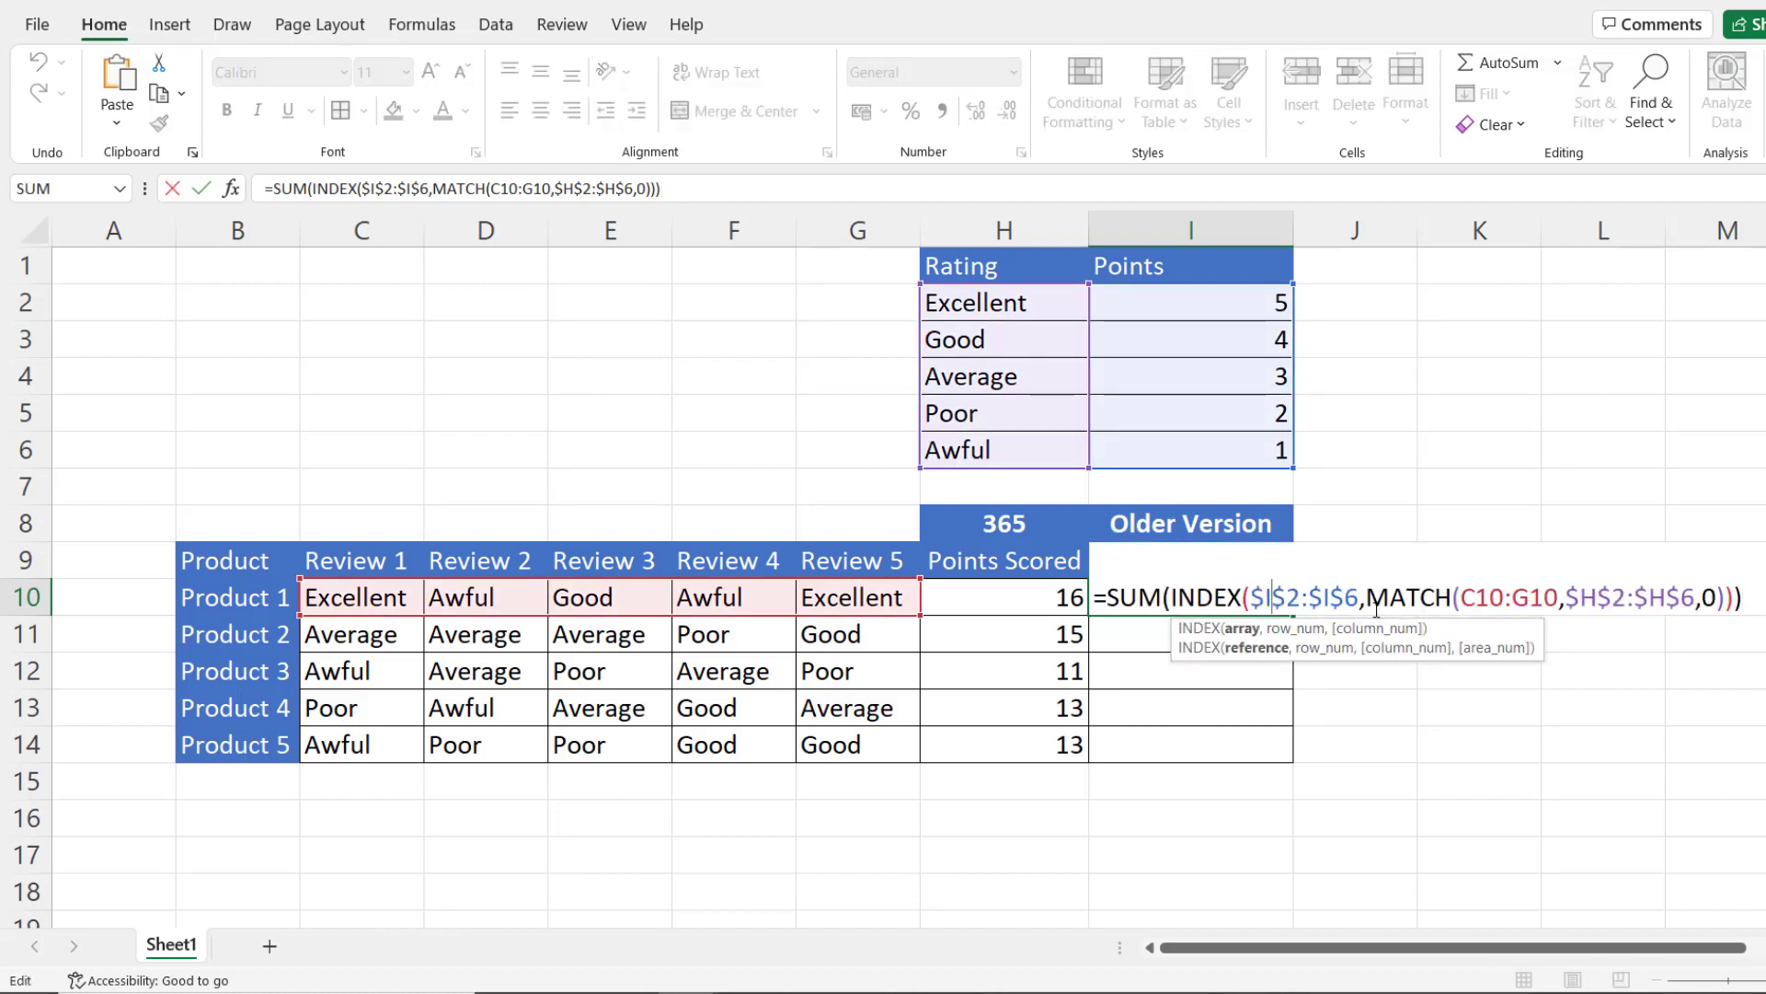
pyautogui.click(1368, 599)
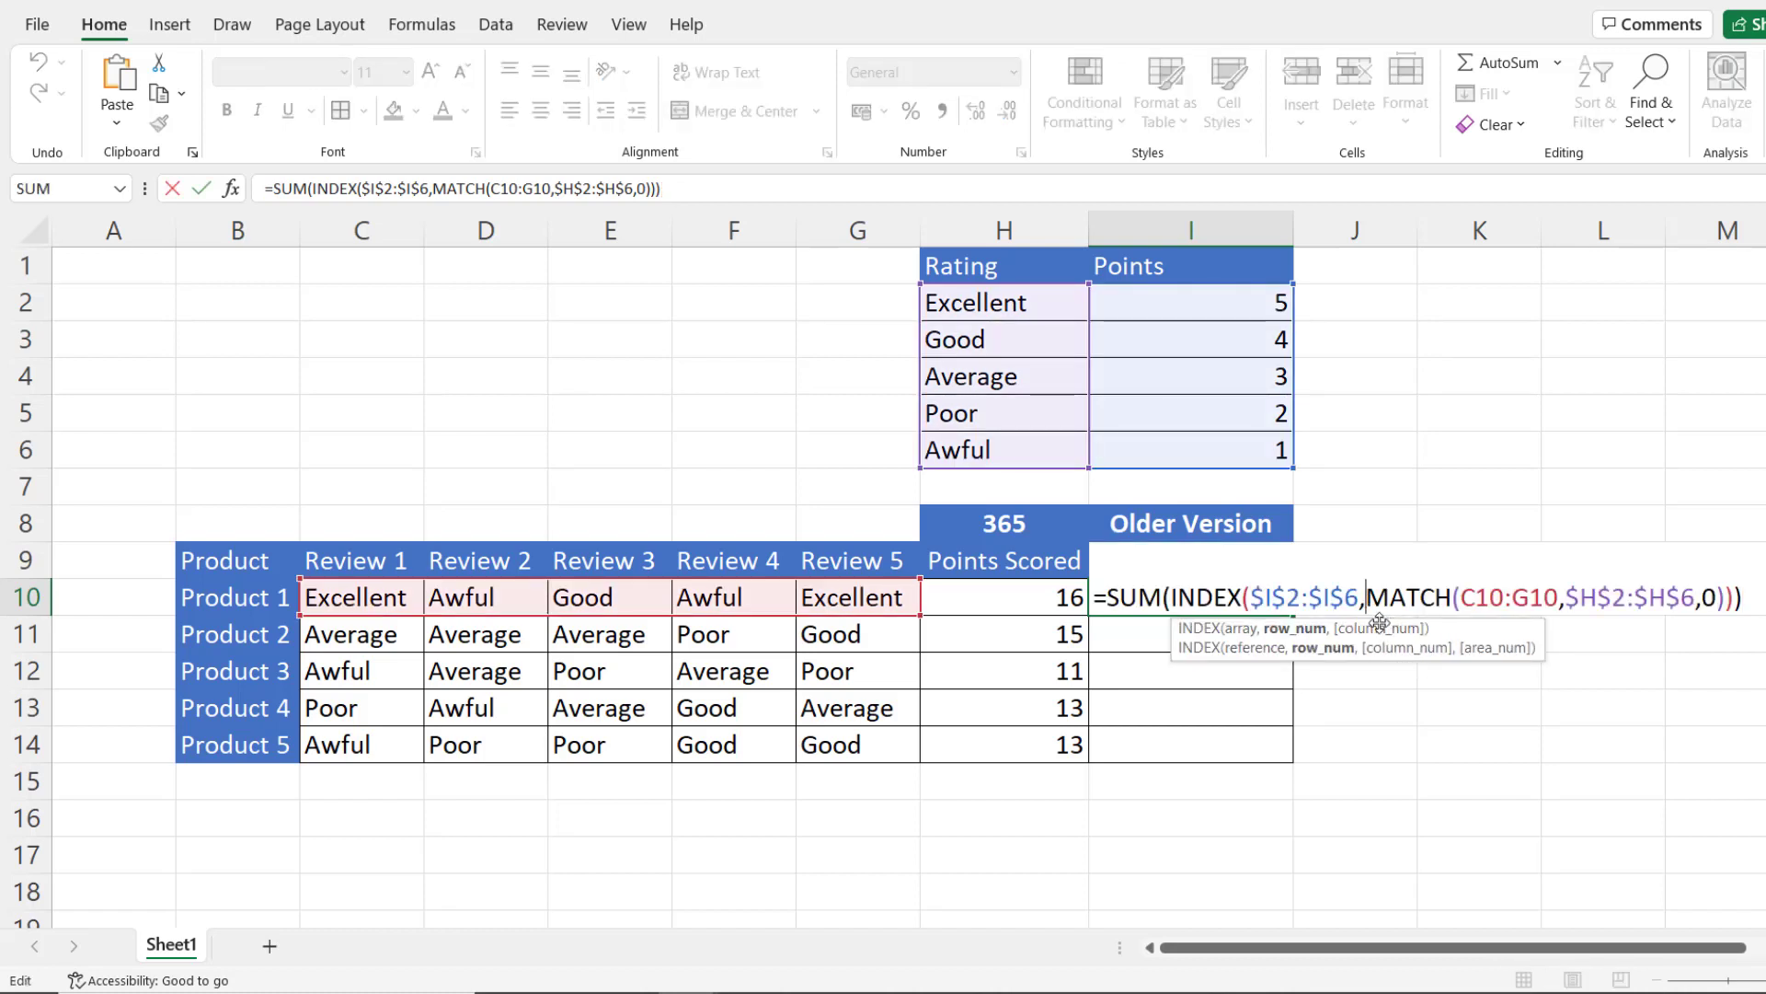
pyautogui.write('N')
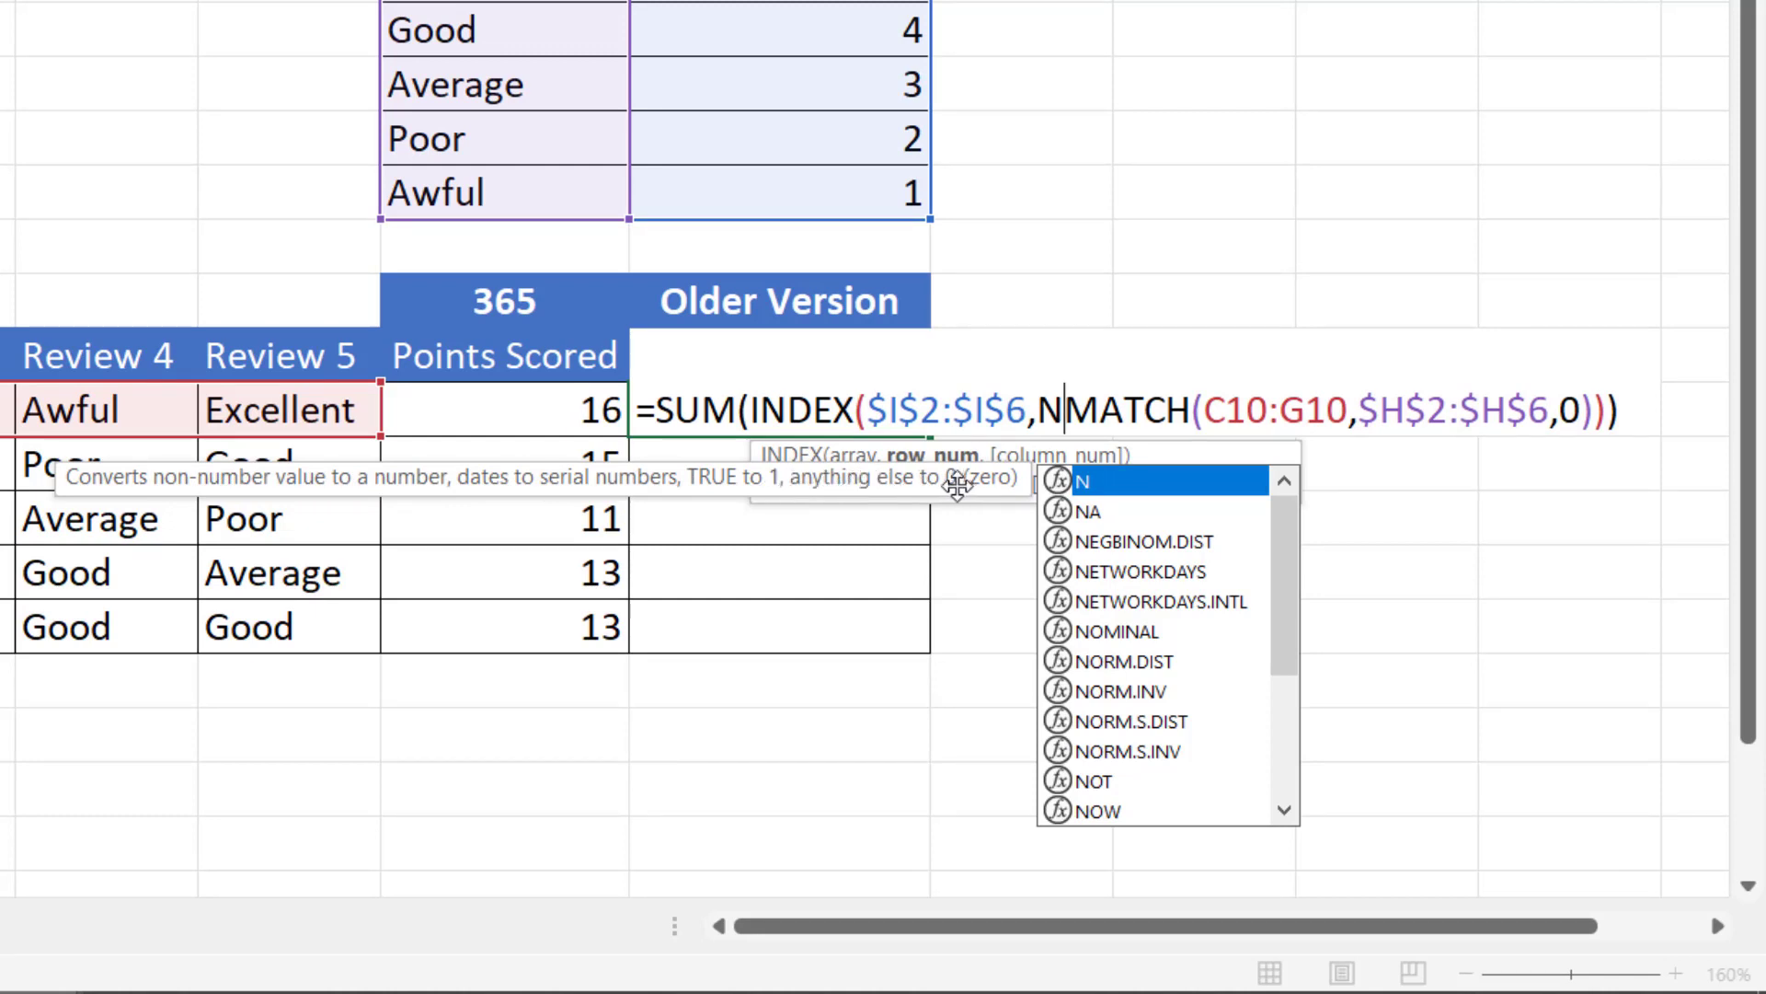
pyautogui.press('Tab')
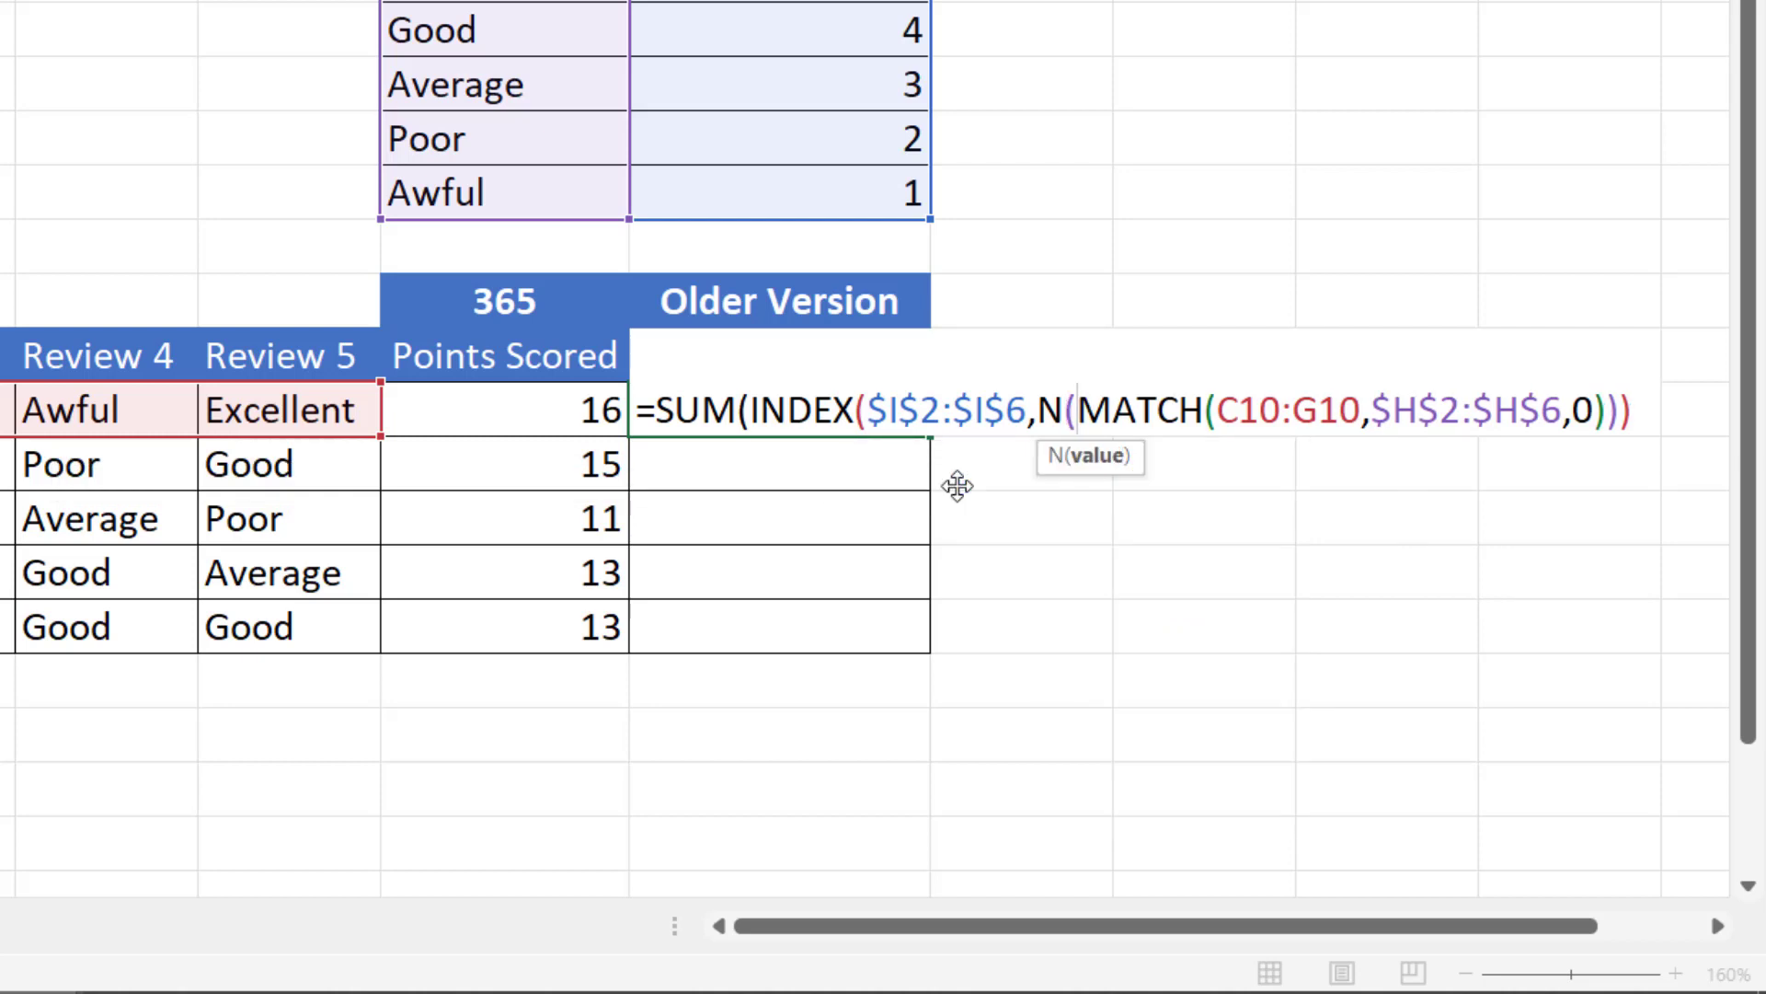
pyautogui.write('If')
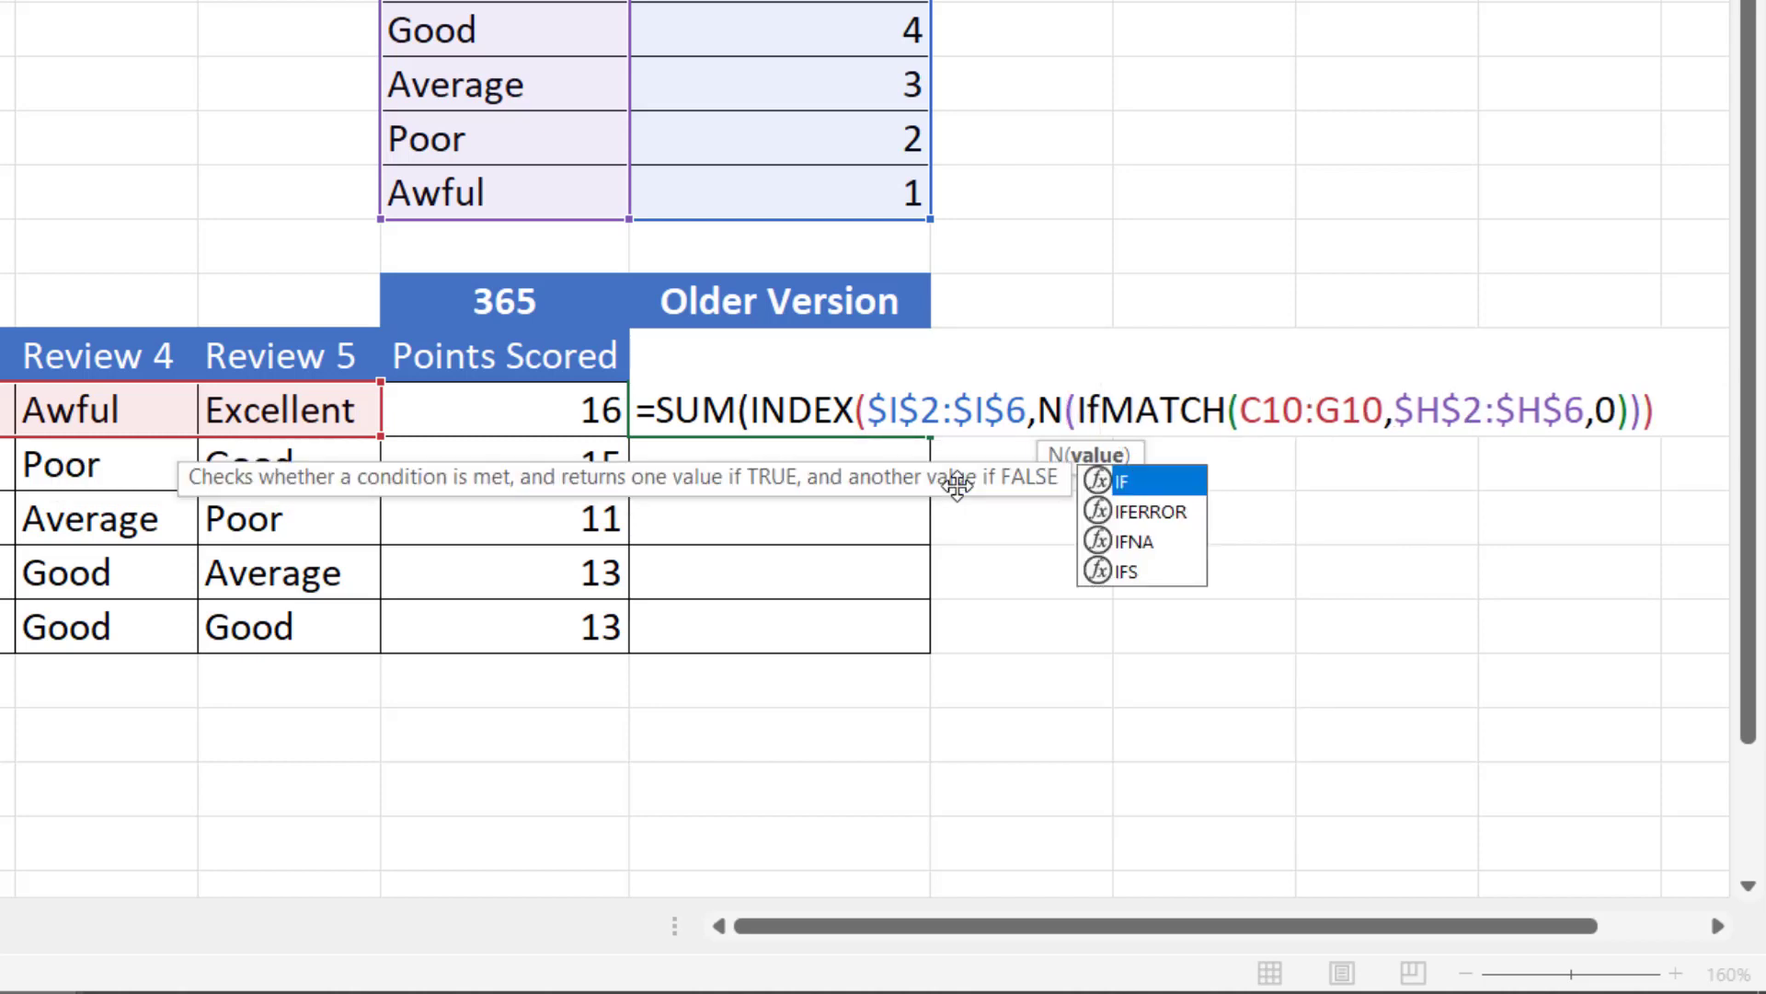
pyautogui.write('(1')
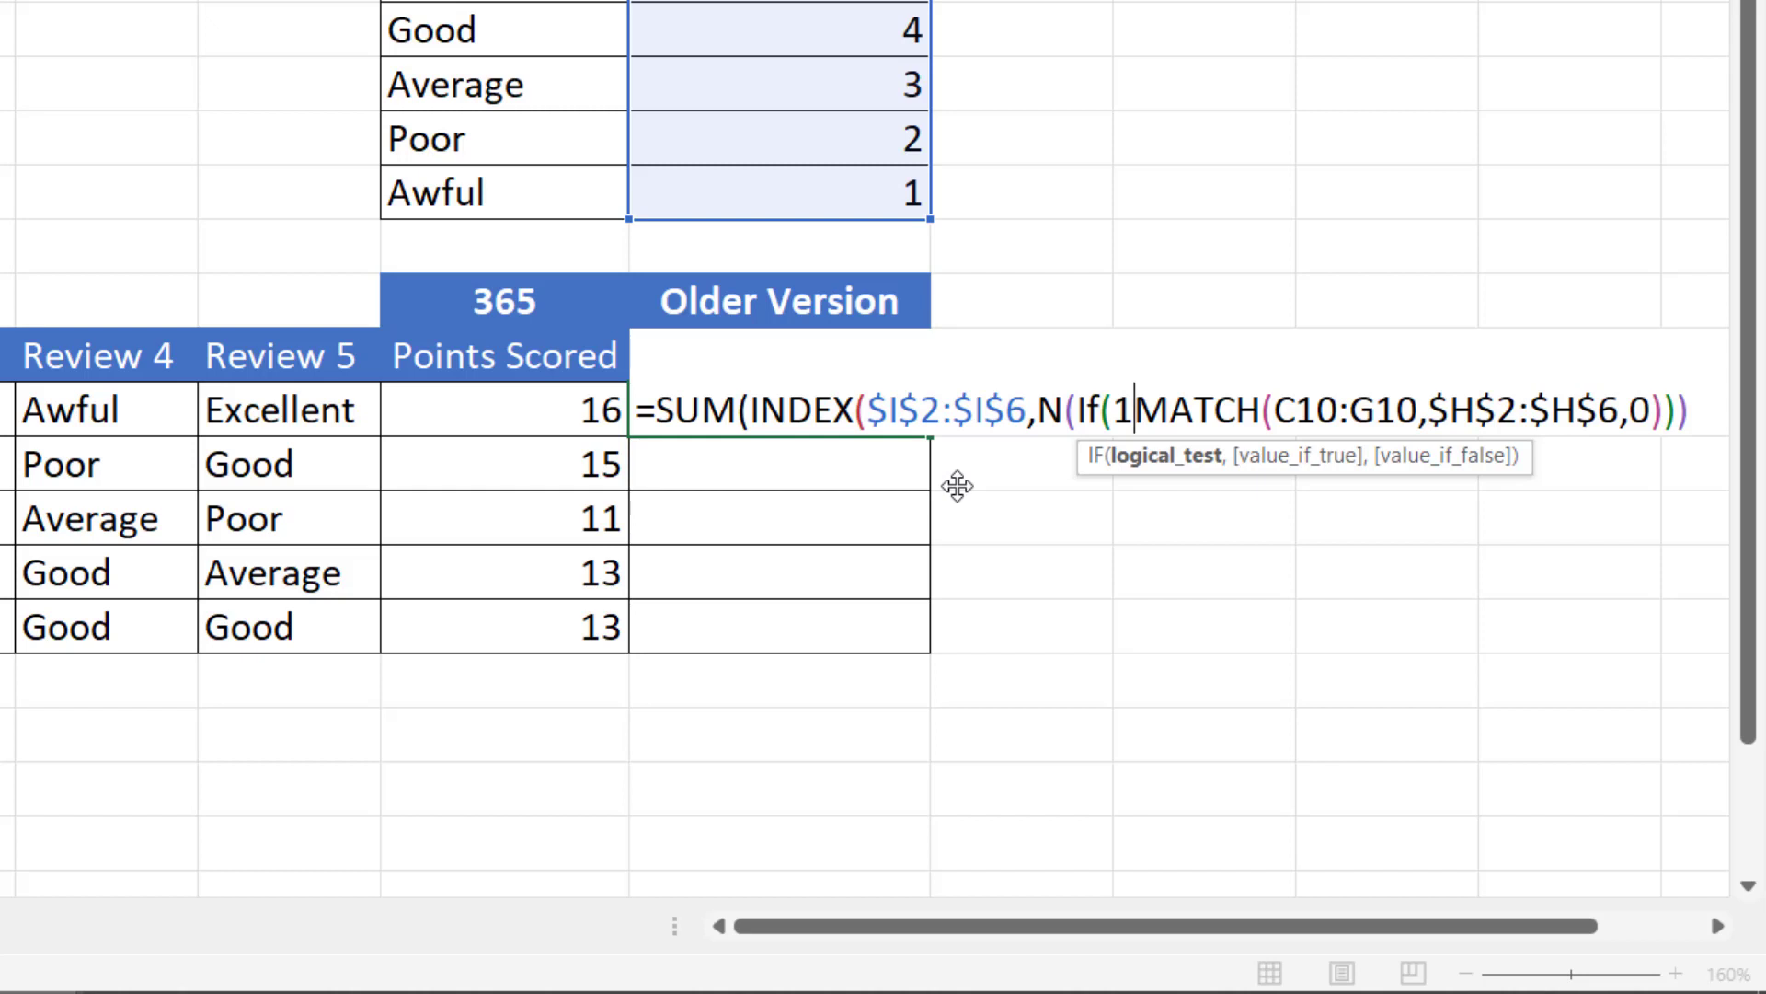
pyautogui.write(',')
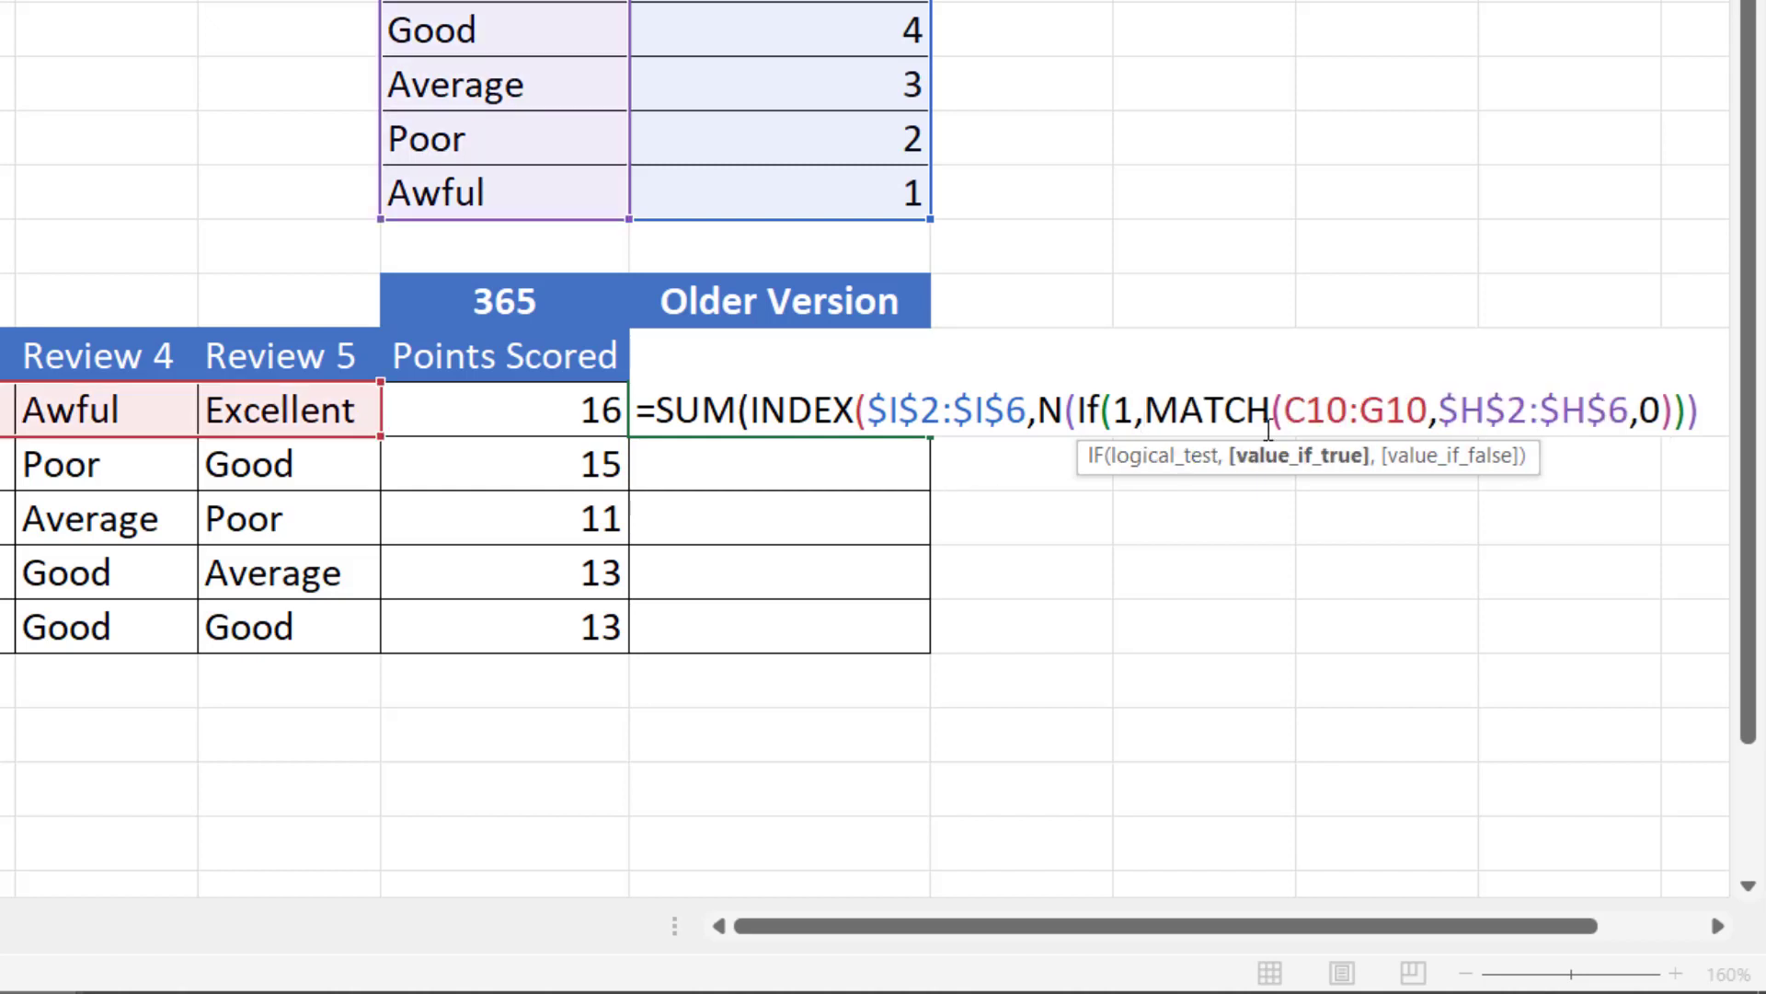
pyautogui.click(1704, 427)
pyautogui.write('))')
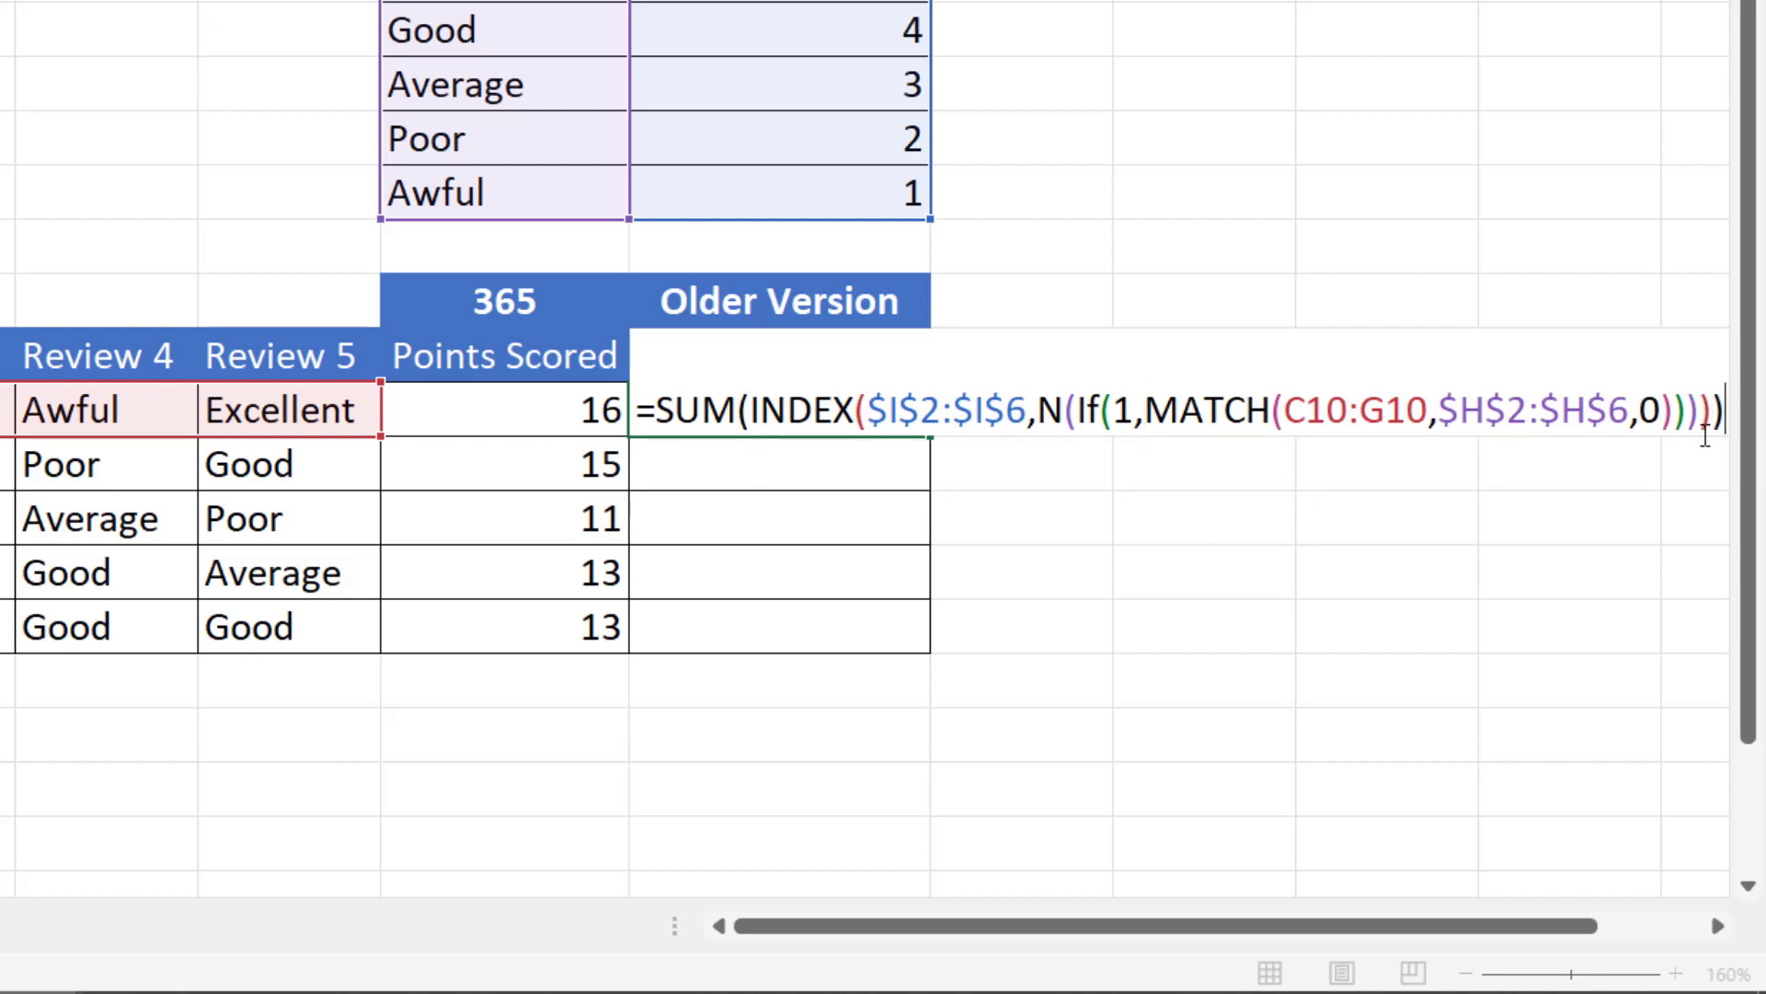
pyautogui.hotkey('ctrl', 'shift', 'Return')
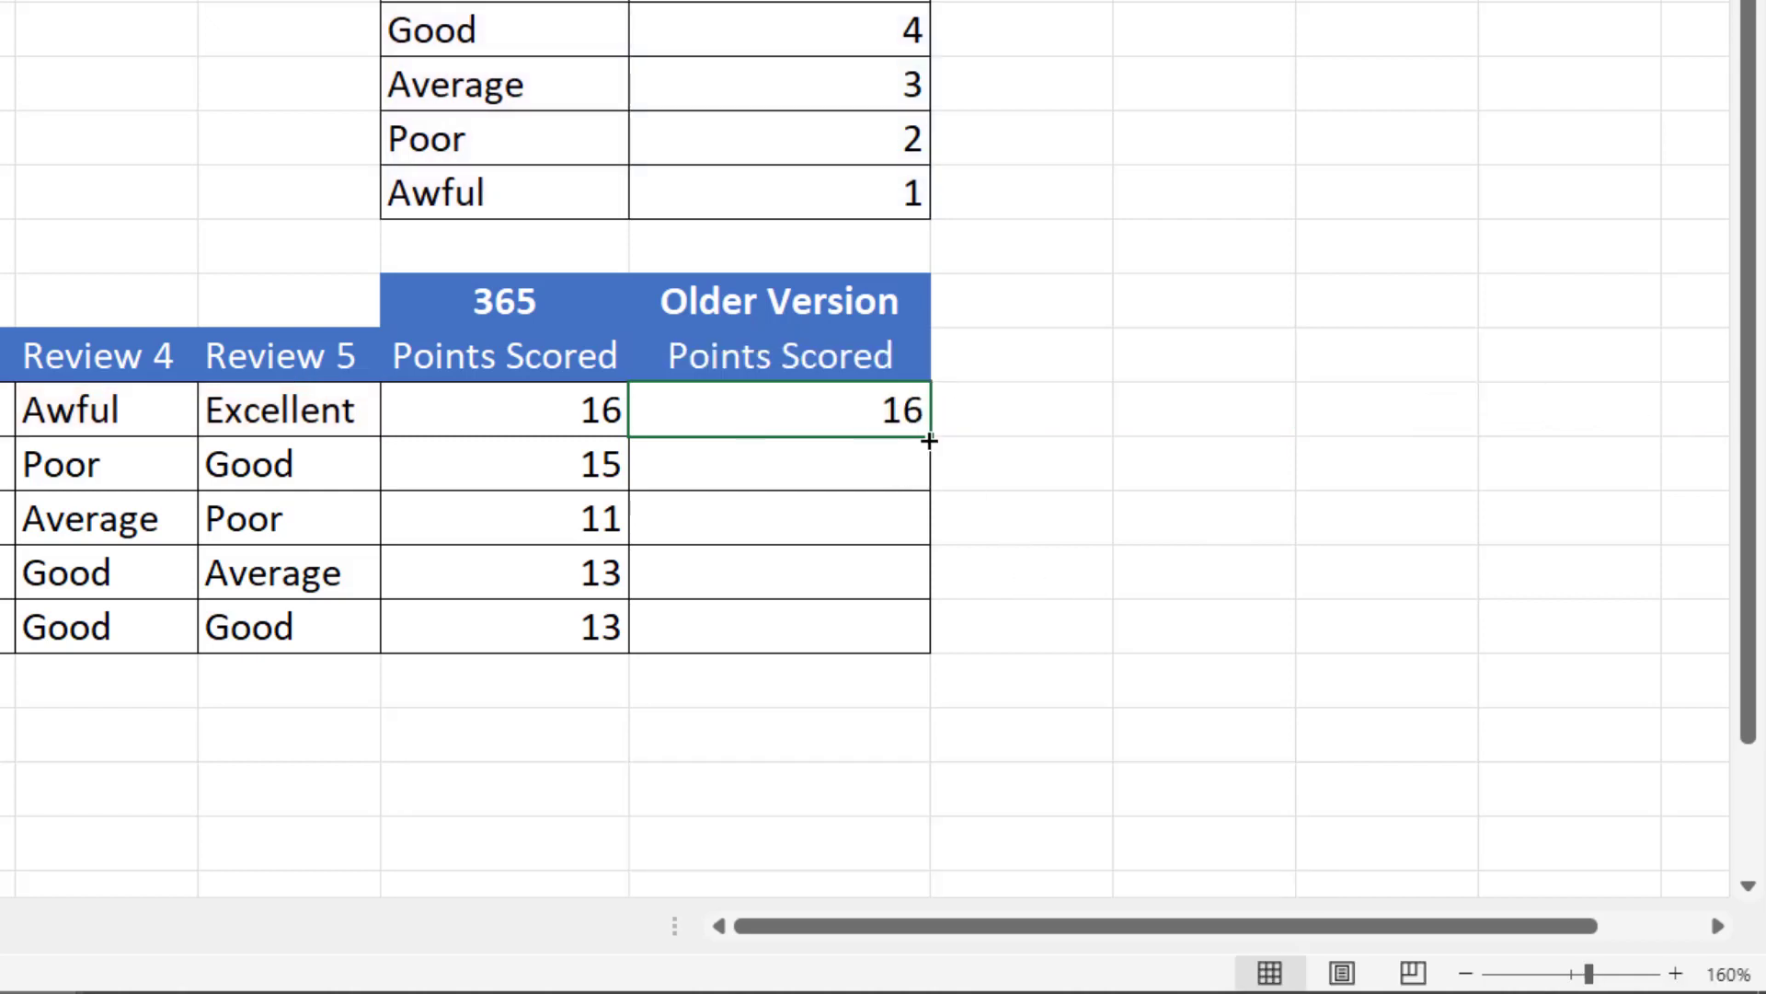
pyautogui.moveTo(931, 438); pyautogui.dragTo(932, 648)
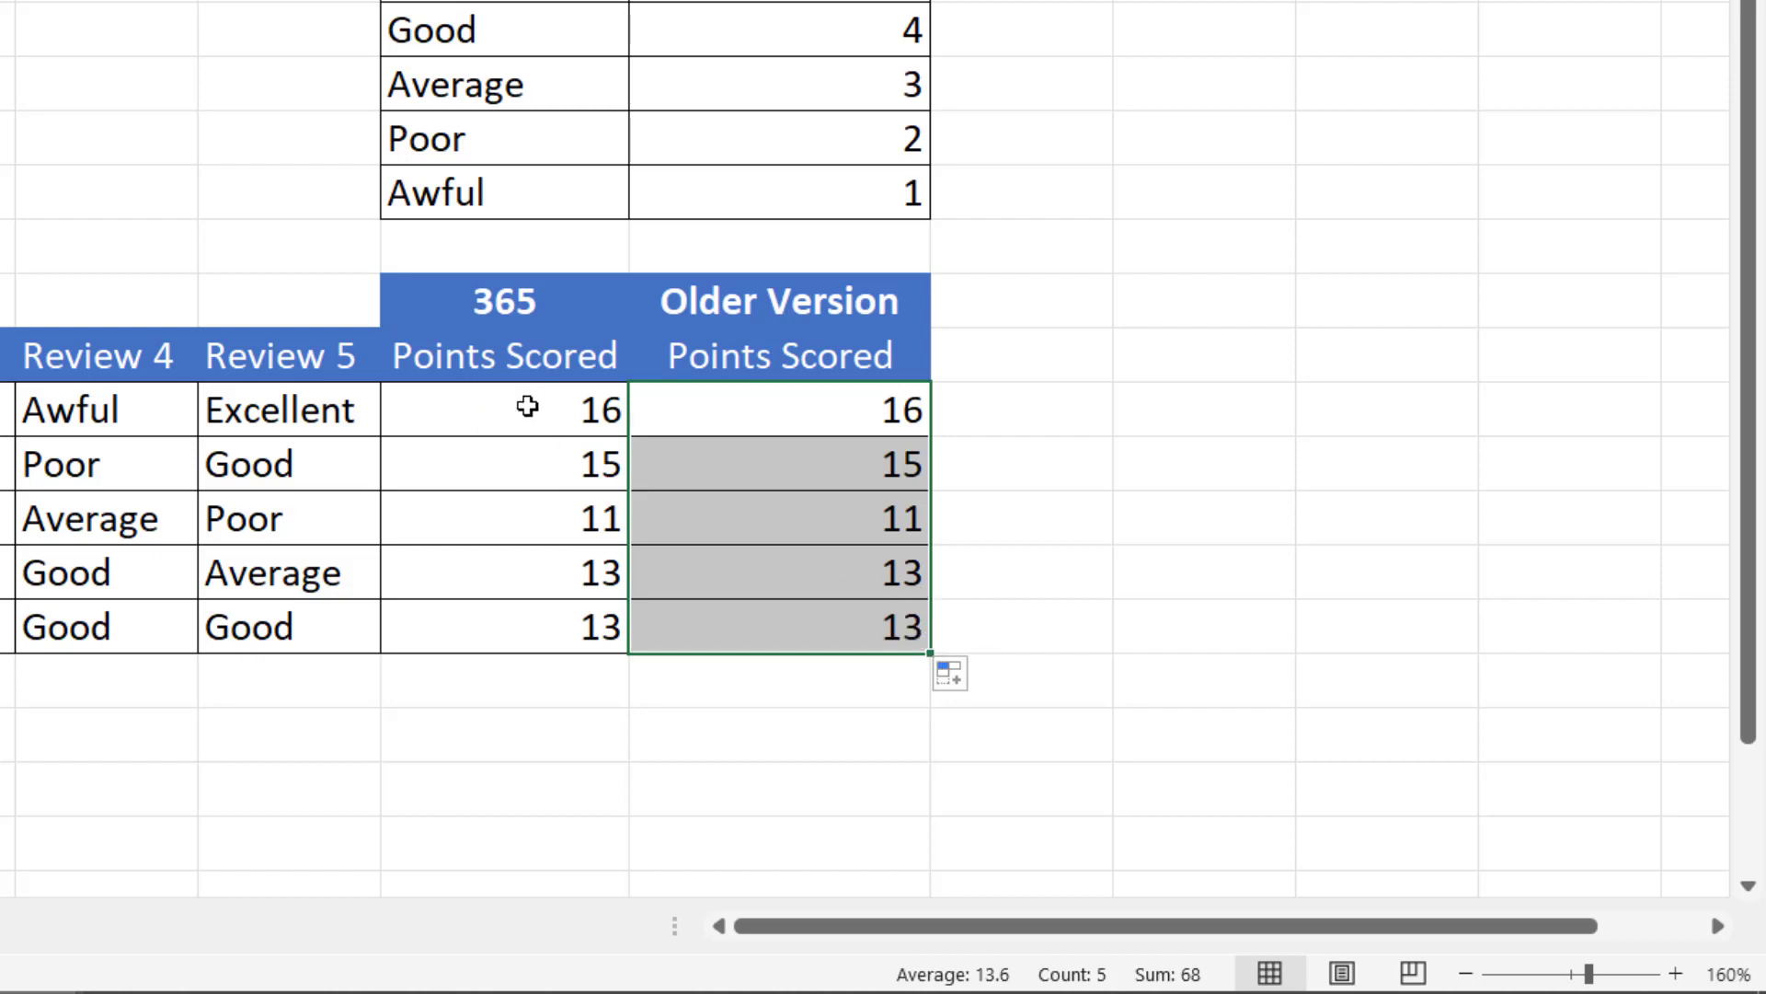
# Change SUM to AVERAGE in H10 and fill down, giving 3.2, 3, 2.2, 2.6, 2.6.
pyautogui.doubleClick(568, 395)
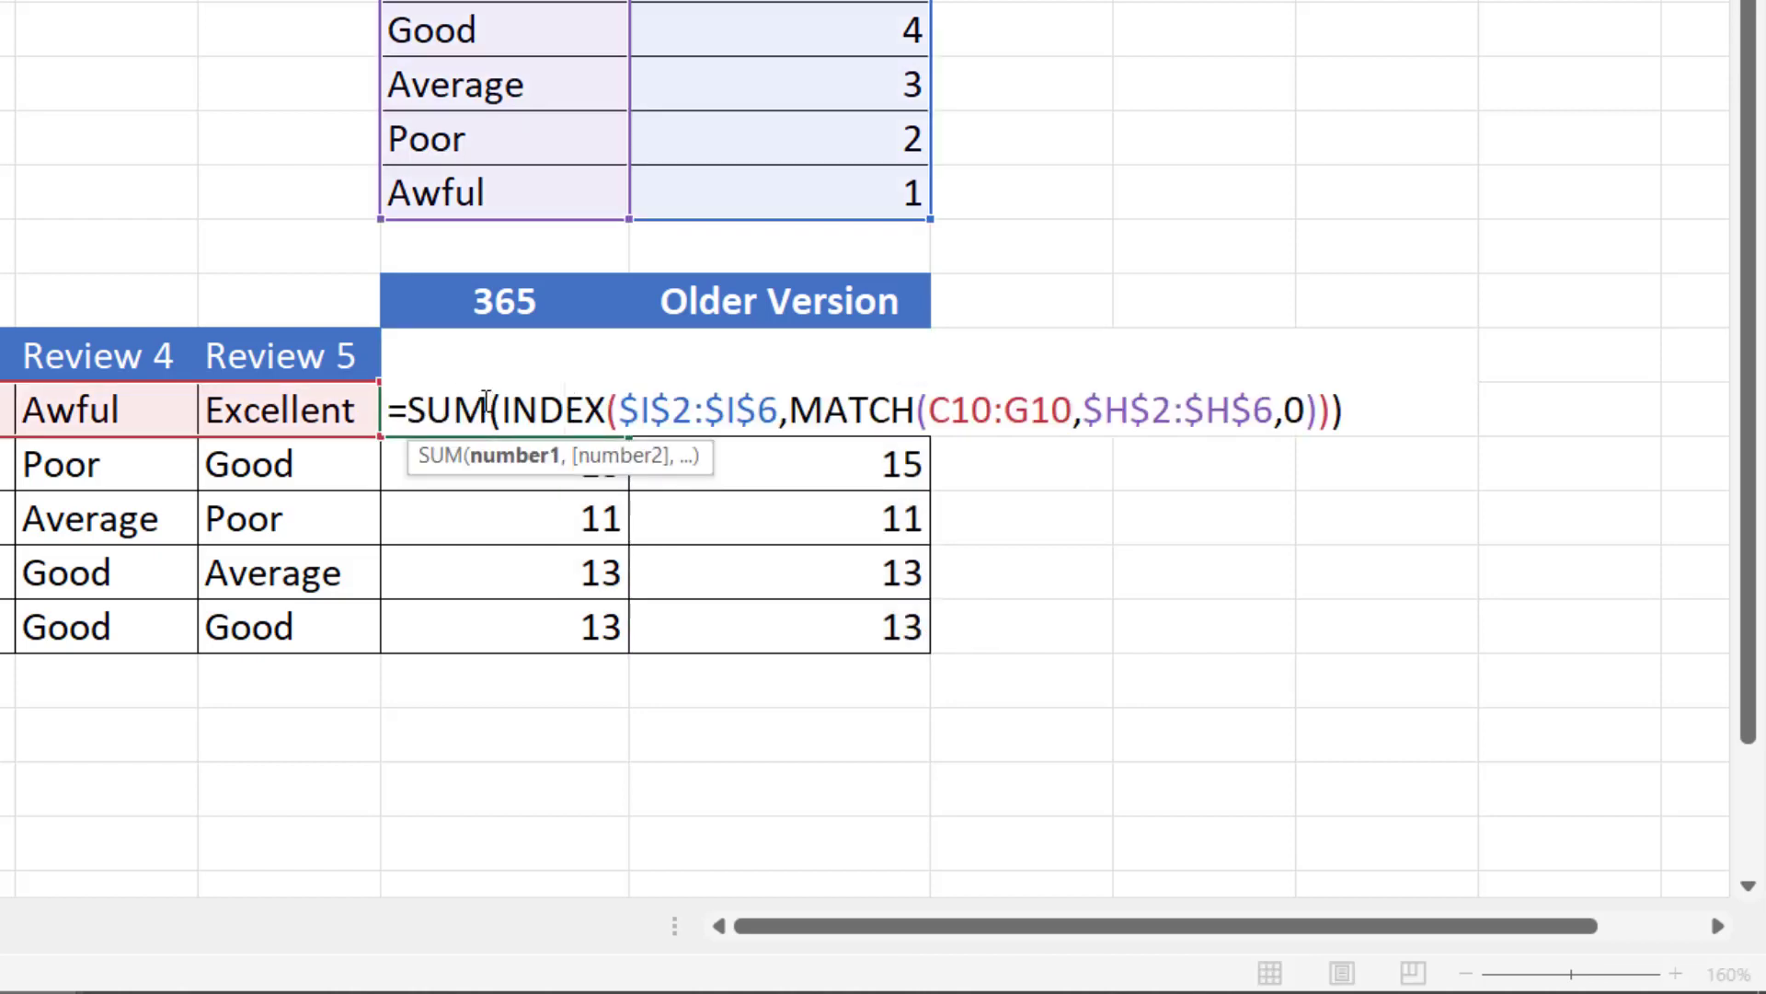
pyautogui.moveTo(488, 405); pyautogui.dragTo(402, 387)
pyautogui.write('A')
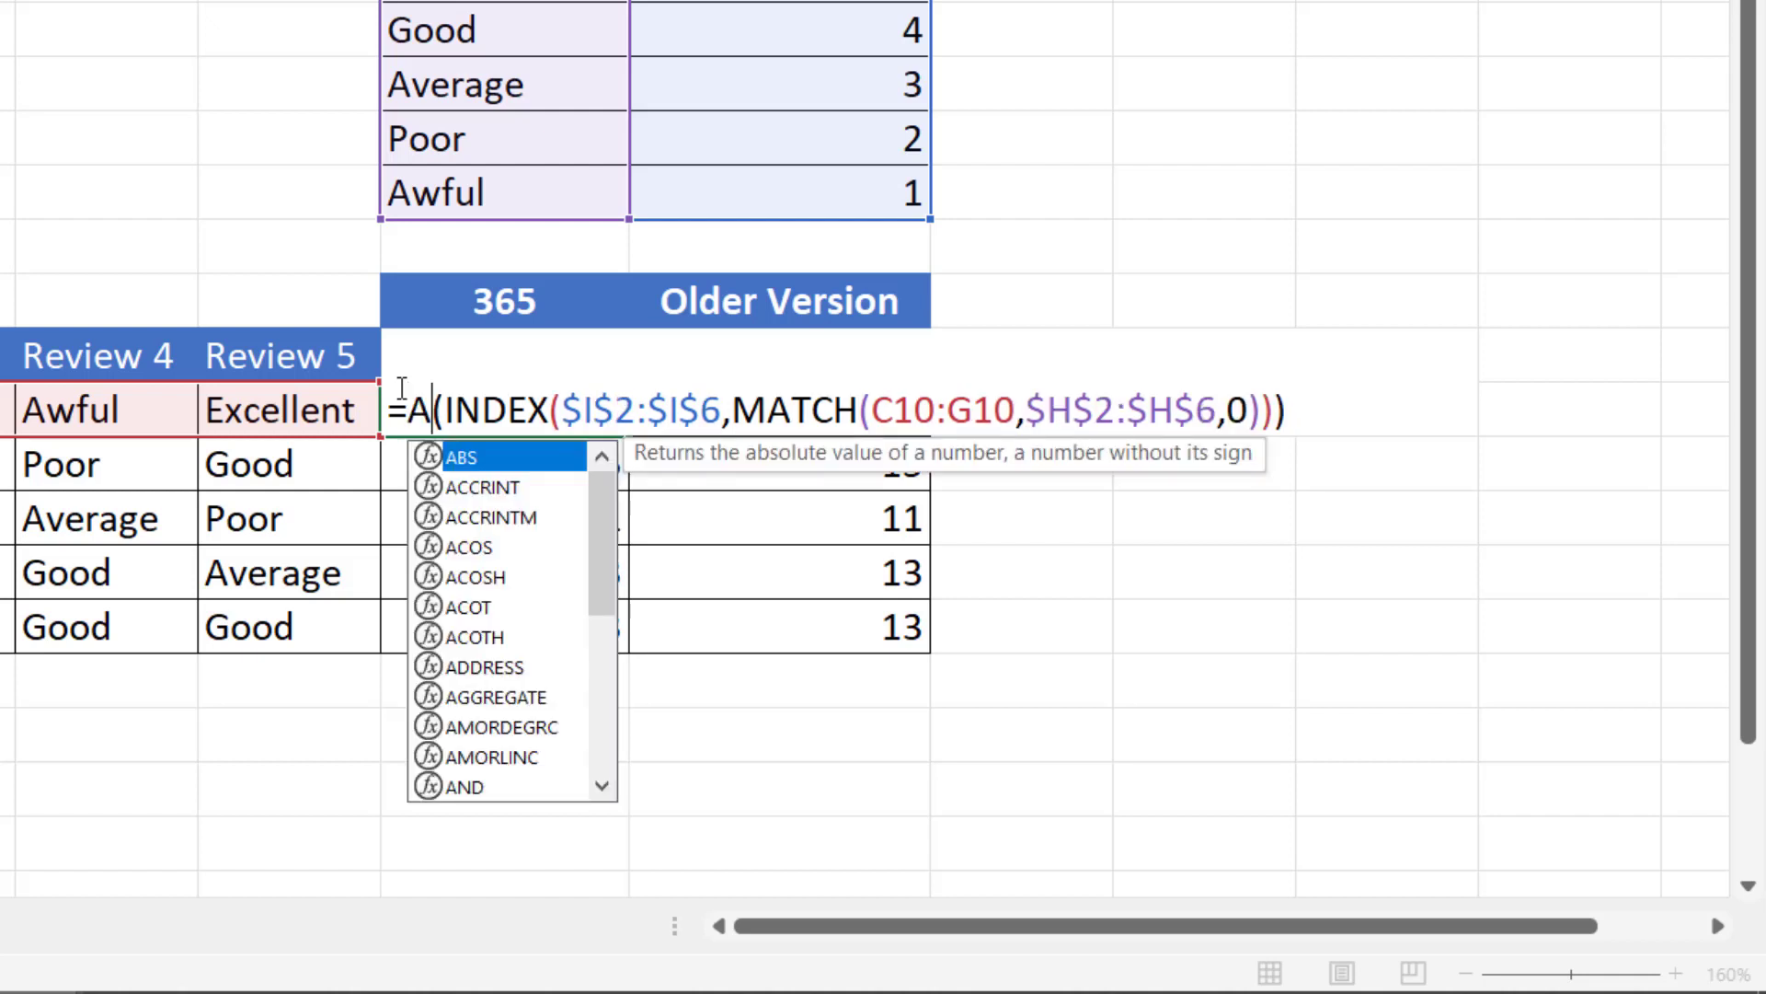
pyautogui.write('V')
pyautogui.click(522, 487)
pyautogui.doubleClick(521, 497)
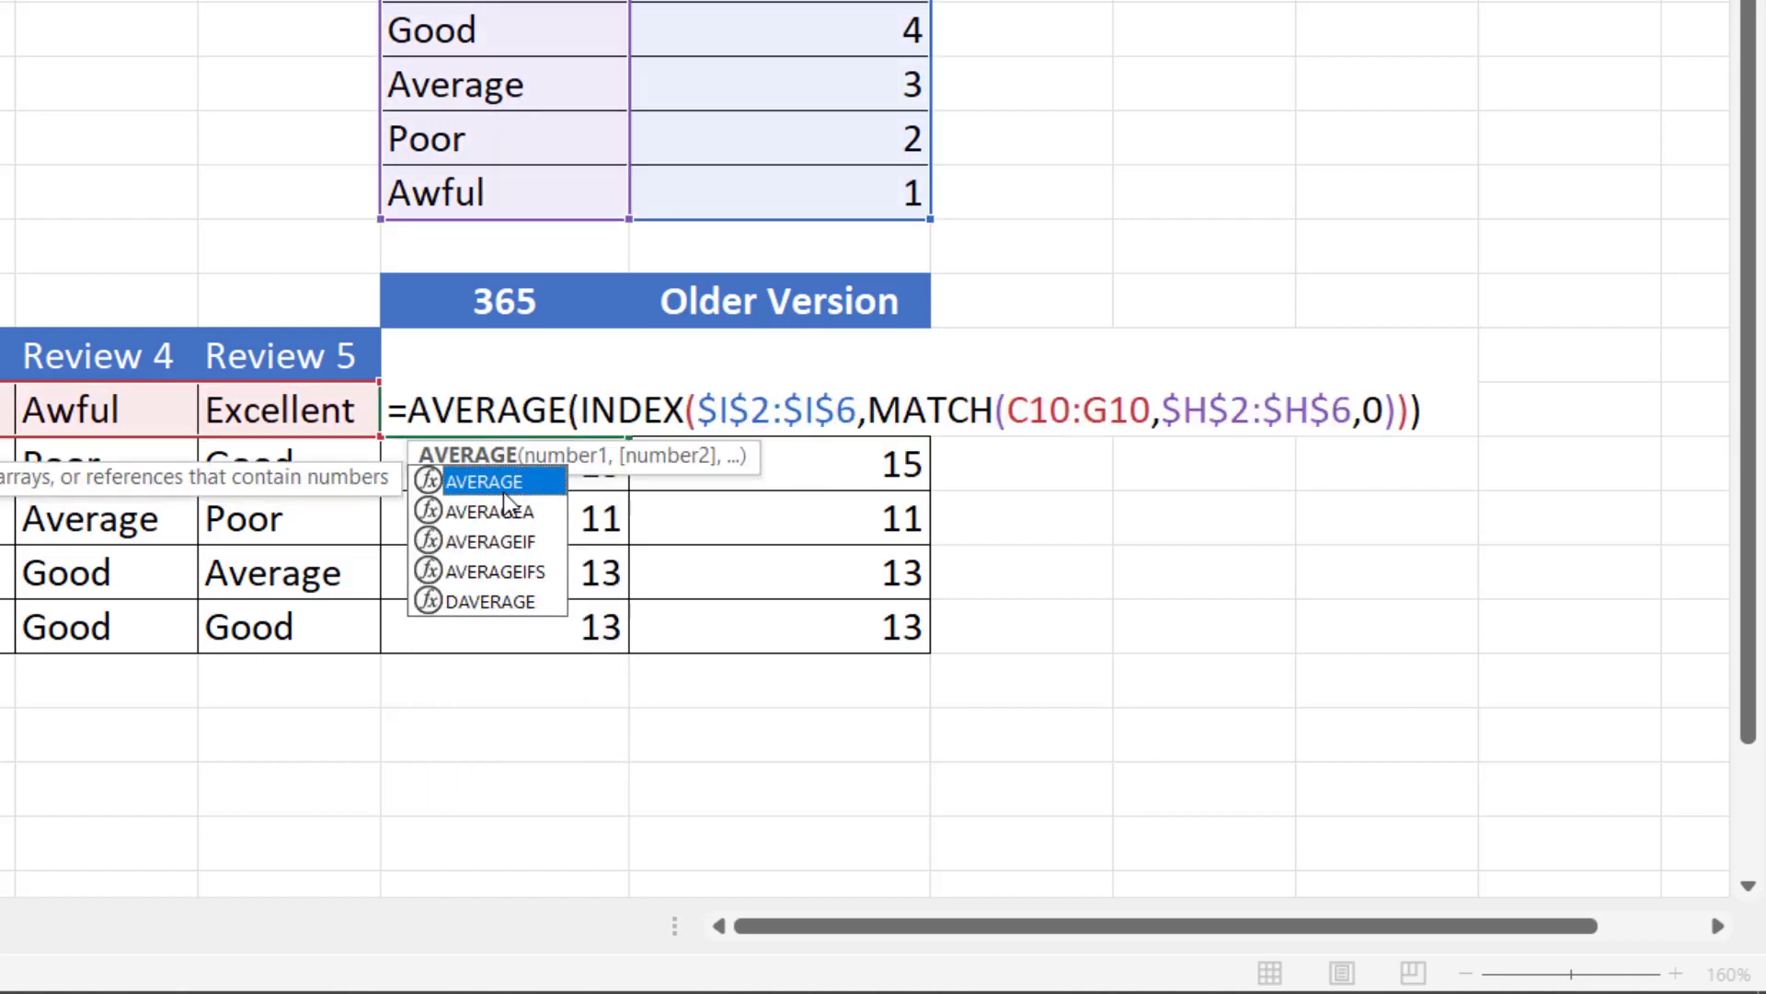
pyautogui.press('Return')
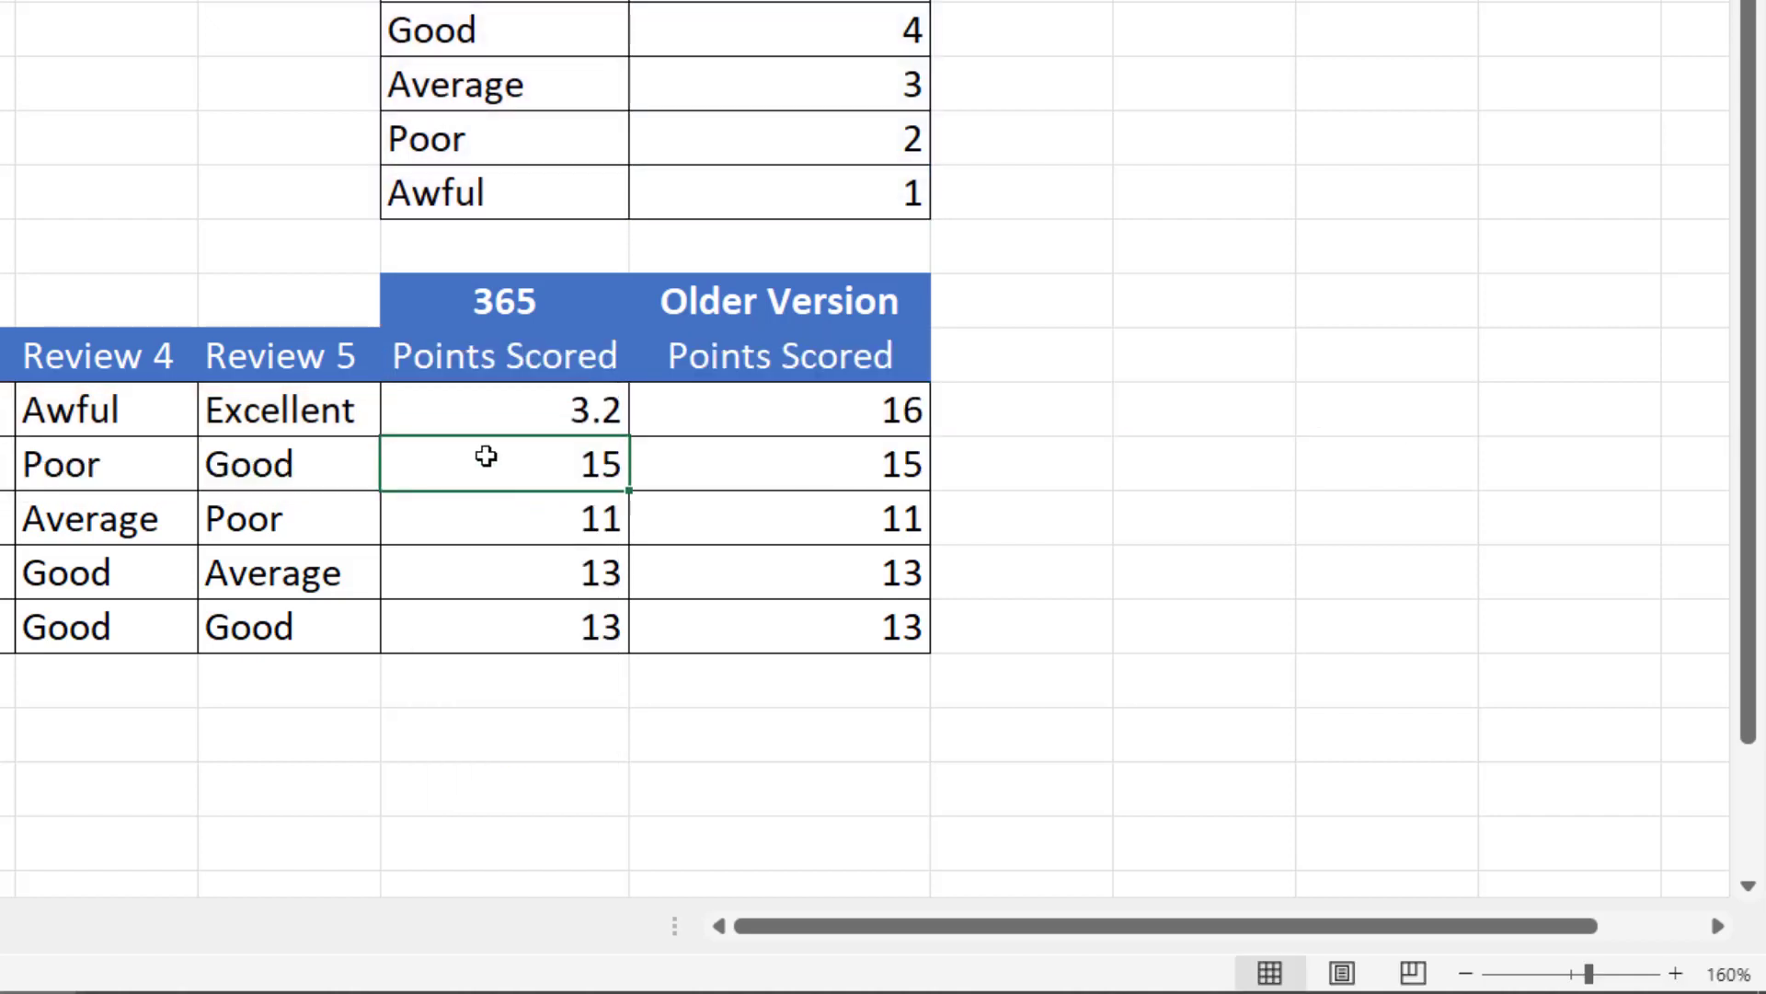
pyautogui.click(542, 419)
pyautogui.moveTo(629, 436); pyautogui.dragTo(635, 650)
# Change SUM to AVERAGE in I10's array formula, showing 3.2.
pyautogui.doubleClick(814, 416)
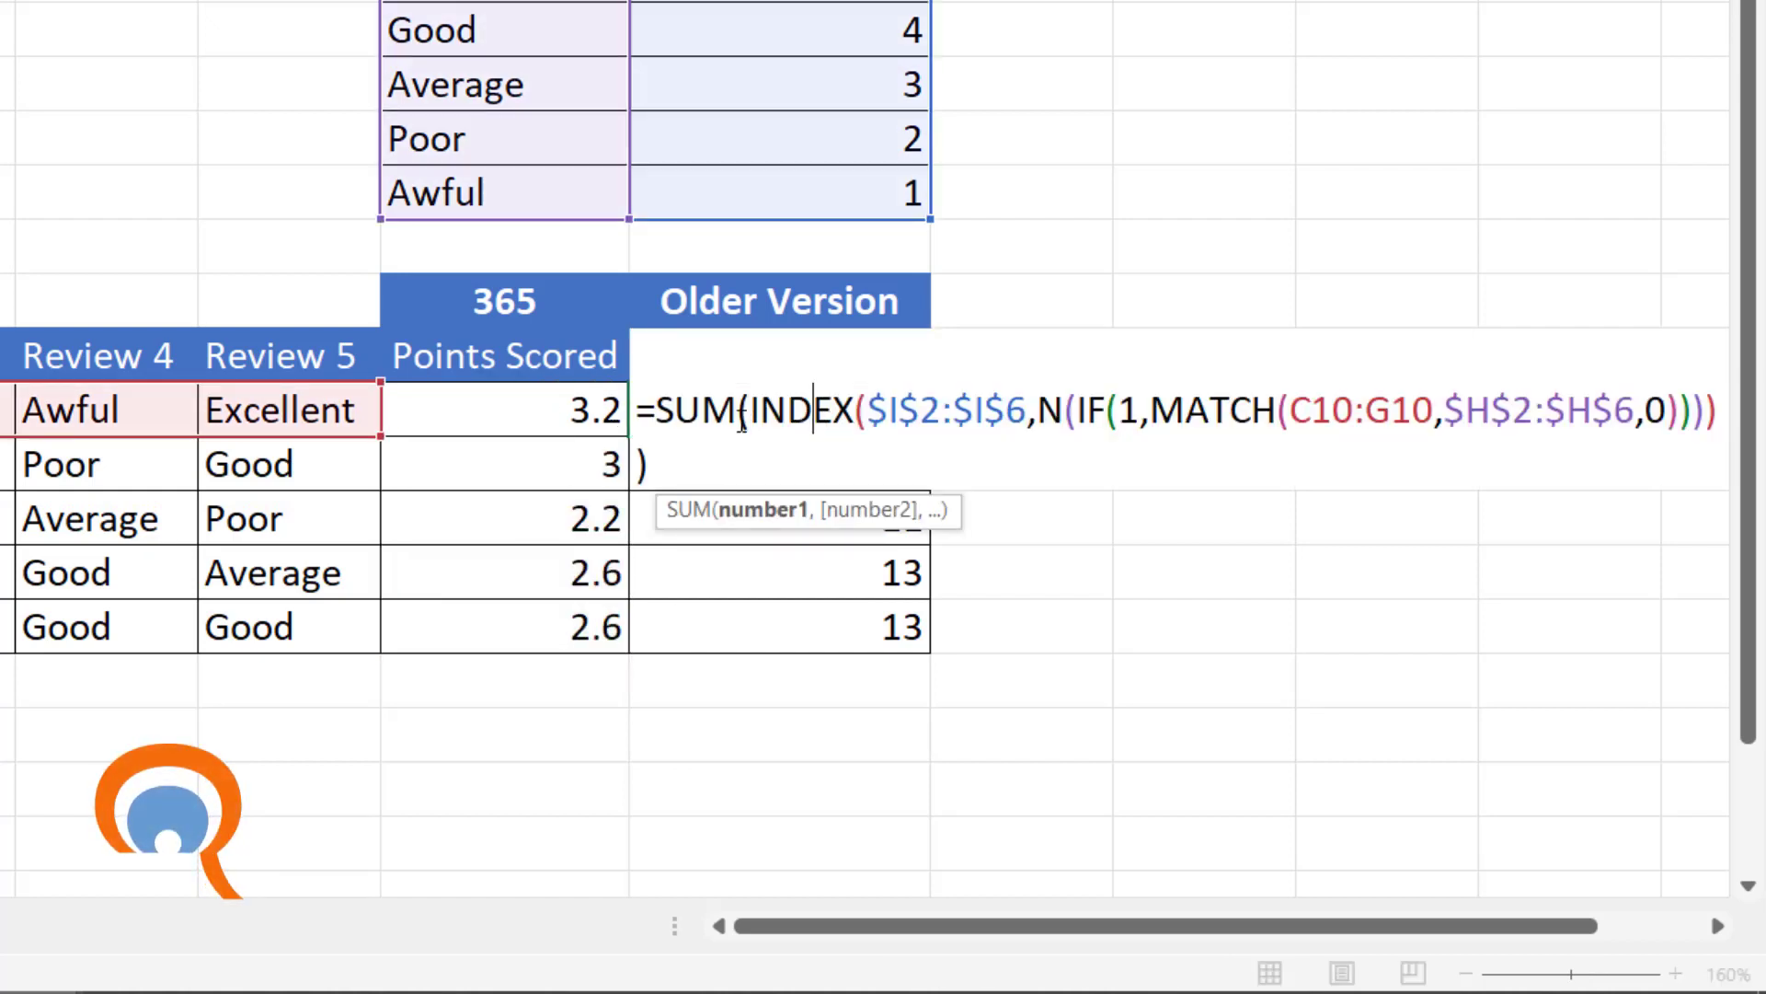
pyautogui.doubleClick(687, 411)
pyautogui.write('average')
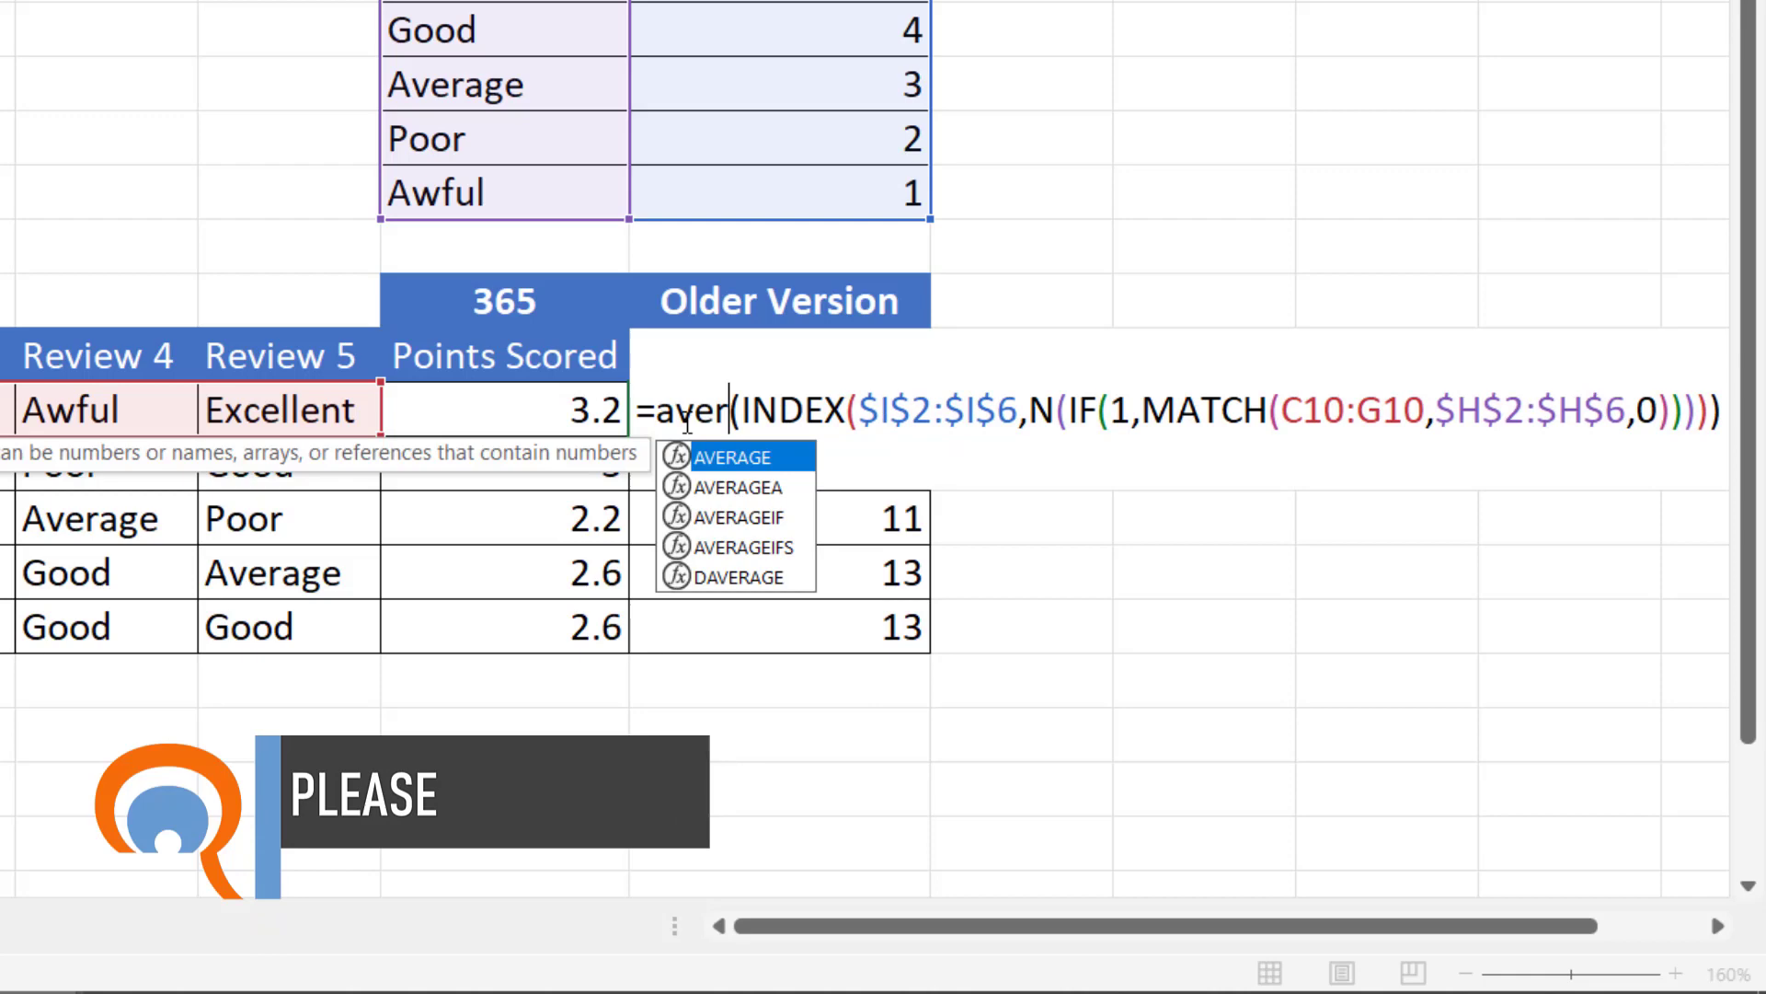
pyautogui.hotkey('shift', 'Return')
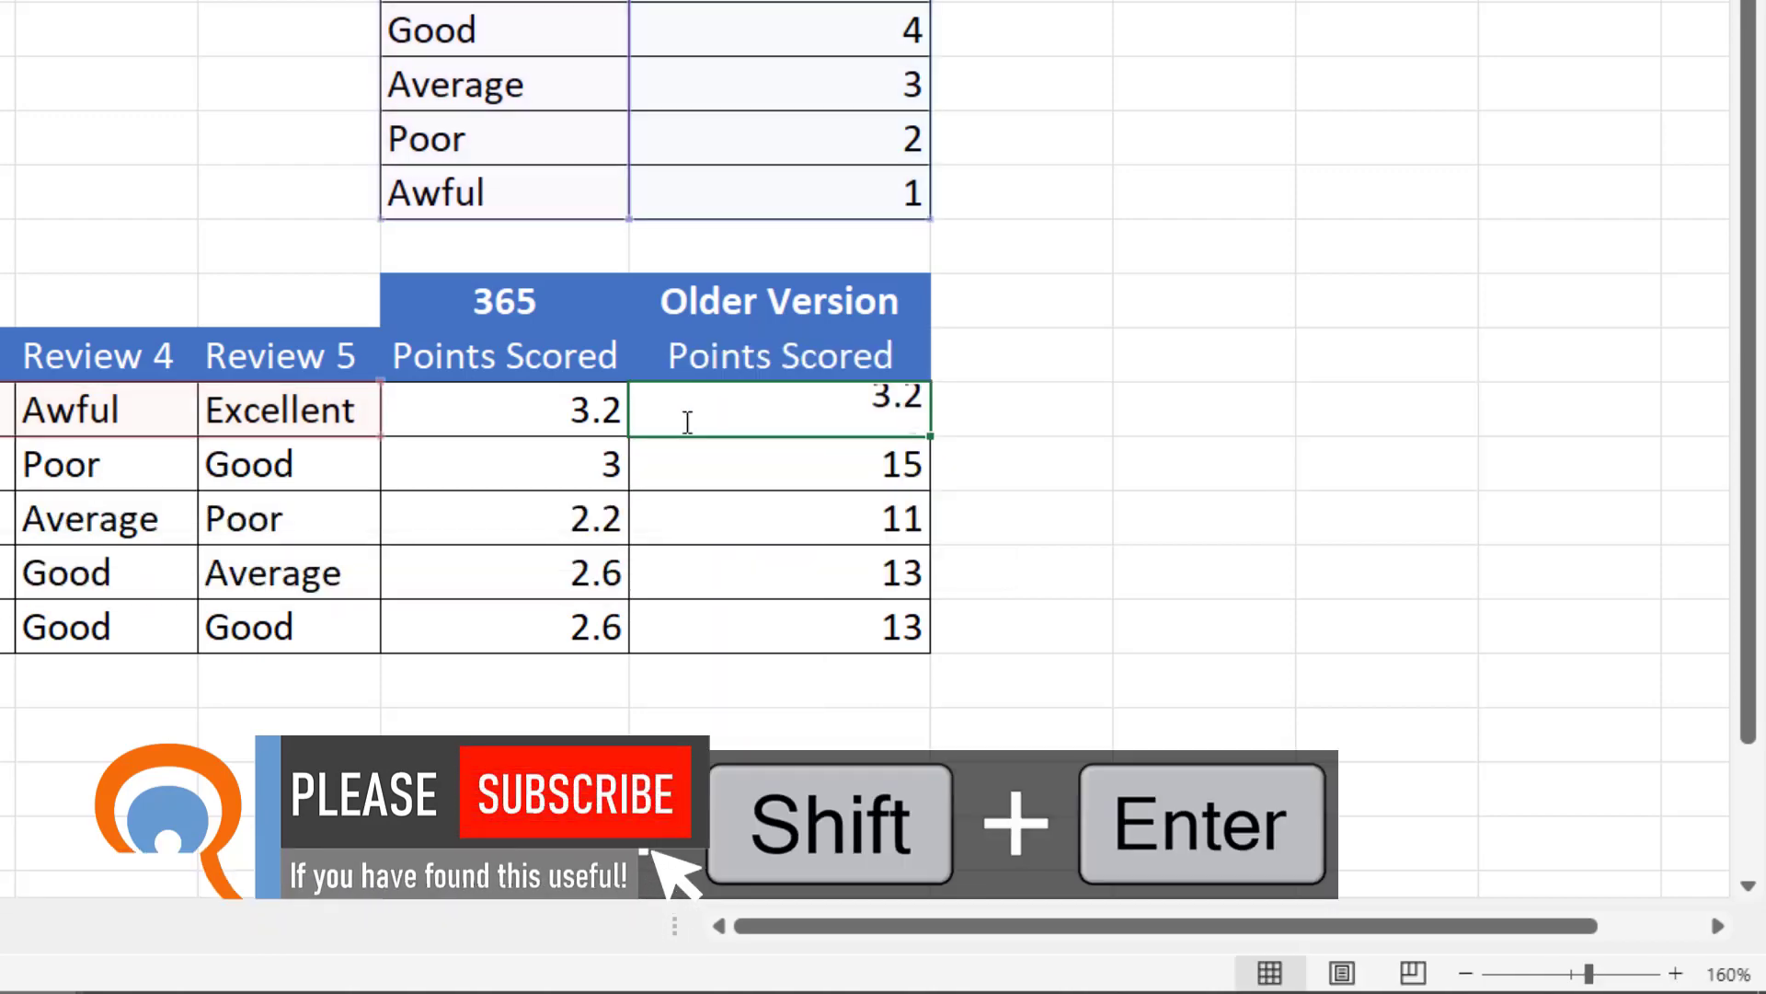